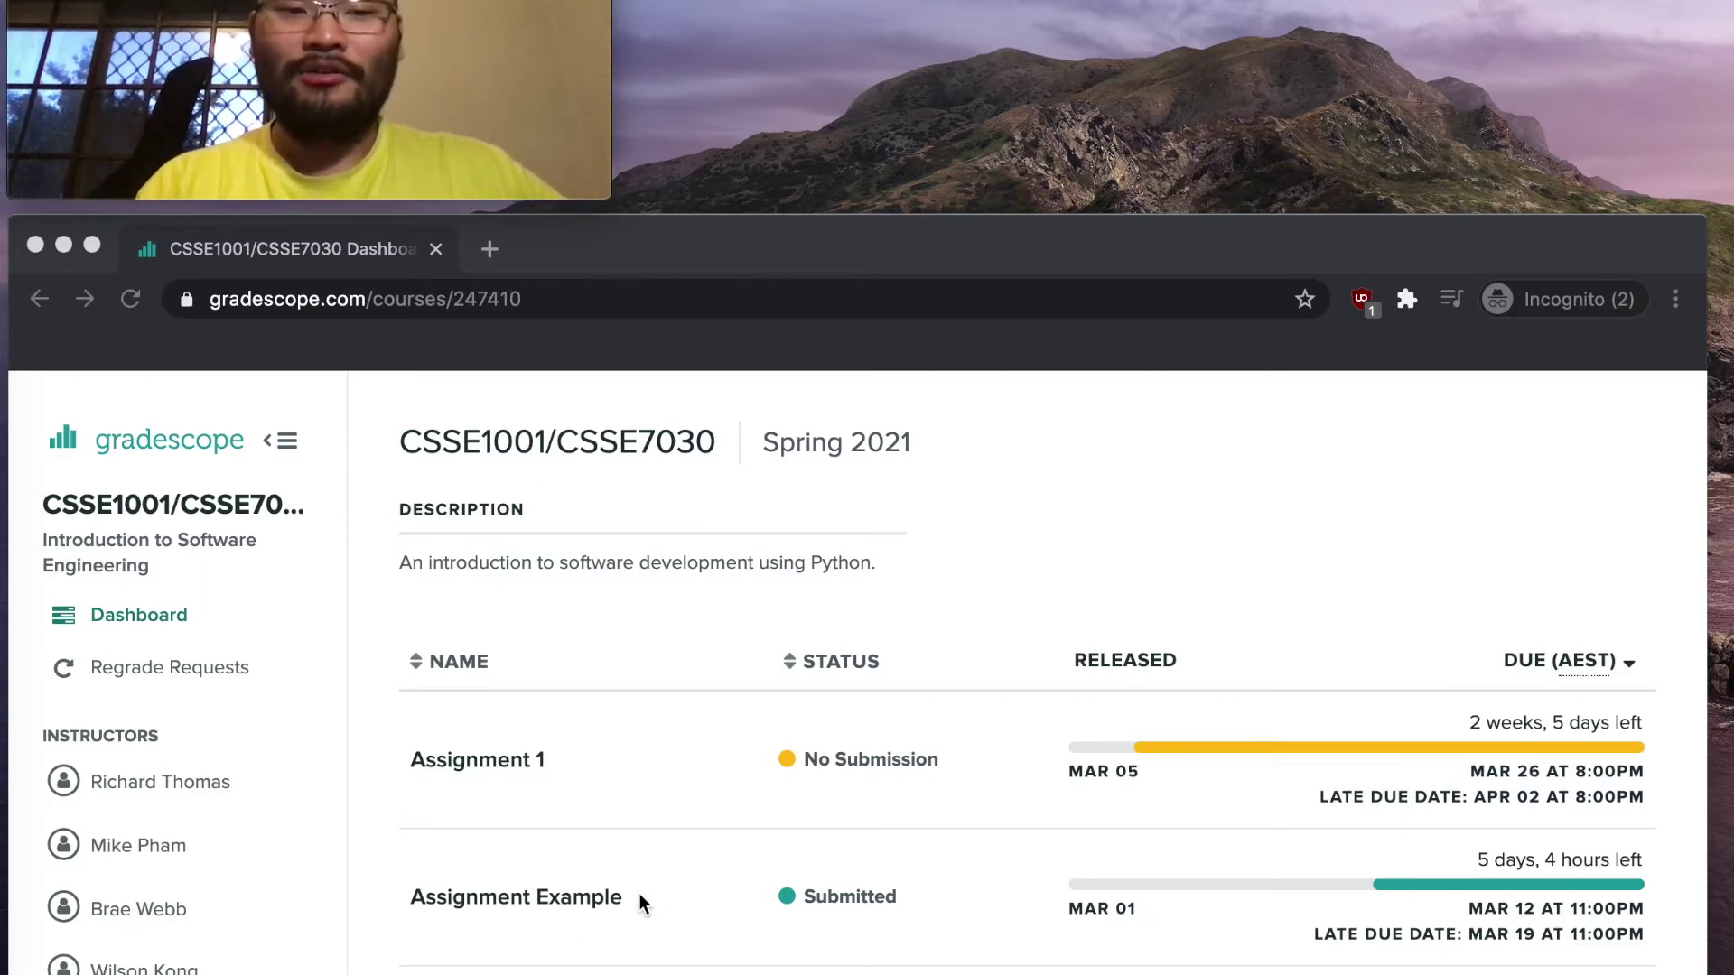
- Open Assignment Example's autograder results and look over the scores, including TestMain at 0.0/6.0
{"action": "left_click", "coordinate": [640, 896]}
{"action": "left_click", "coordinate": [542, 906]}
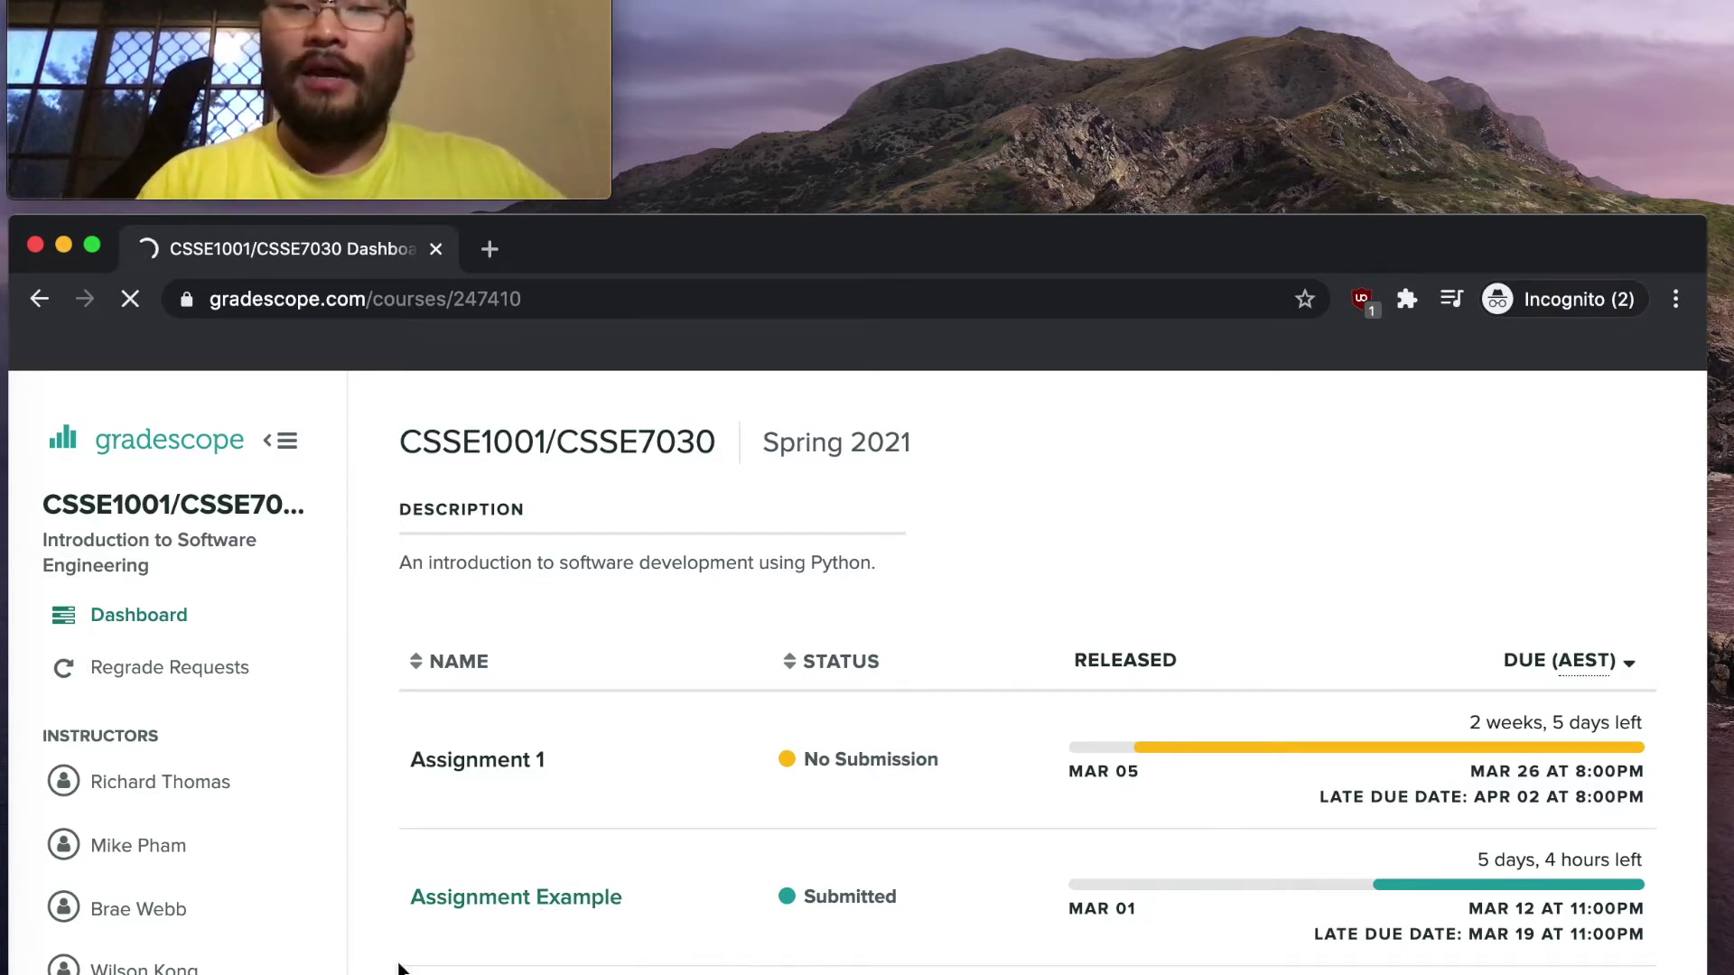
{"action": "scroll", "coordinate": [733, 772], "scroll_direction": "down", "scroll_amount": 2}
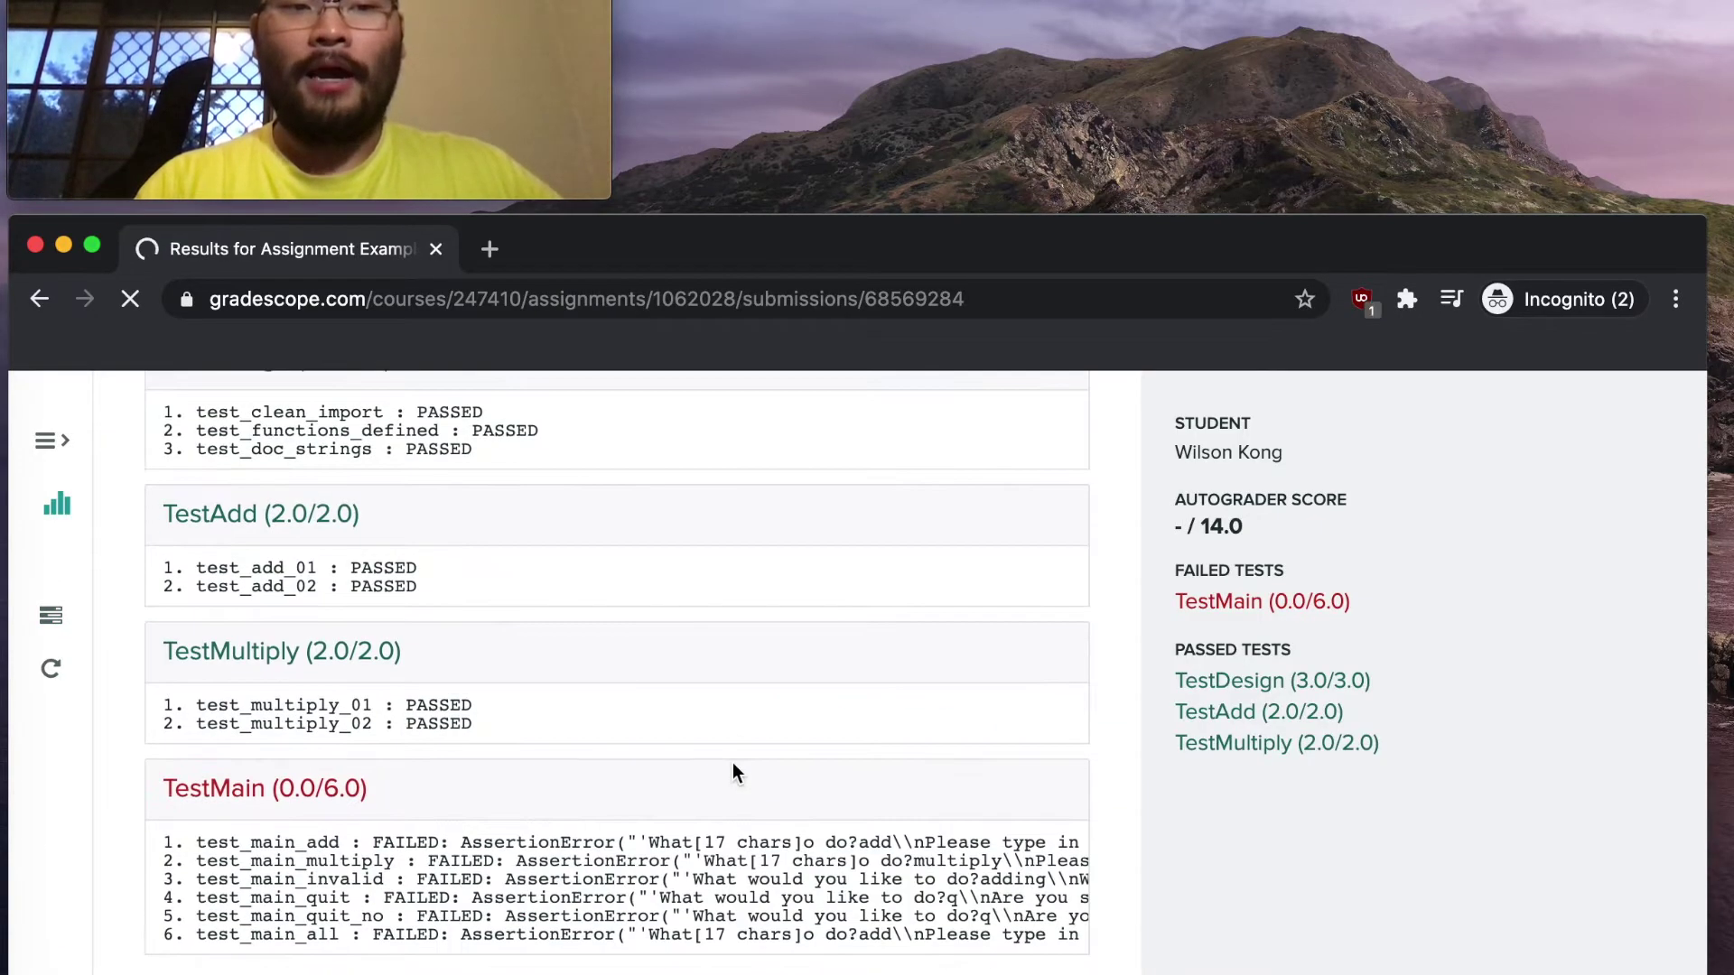
{"action": "scroll", "coordinate": [733, 773], "scroll_direction": "up", "scroll_amount": 2}
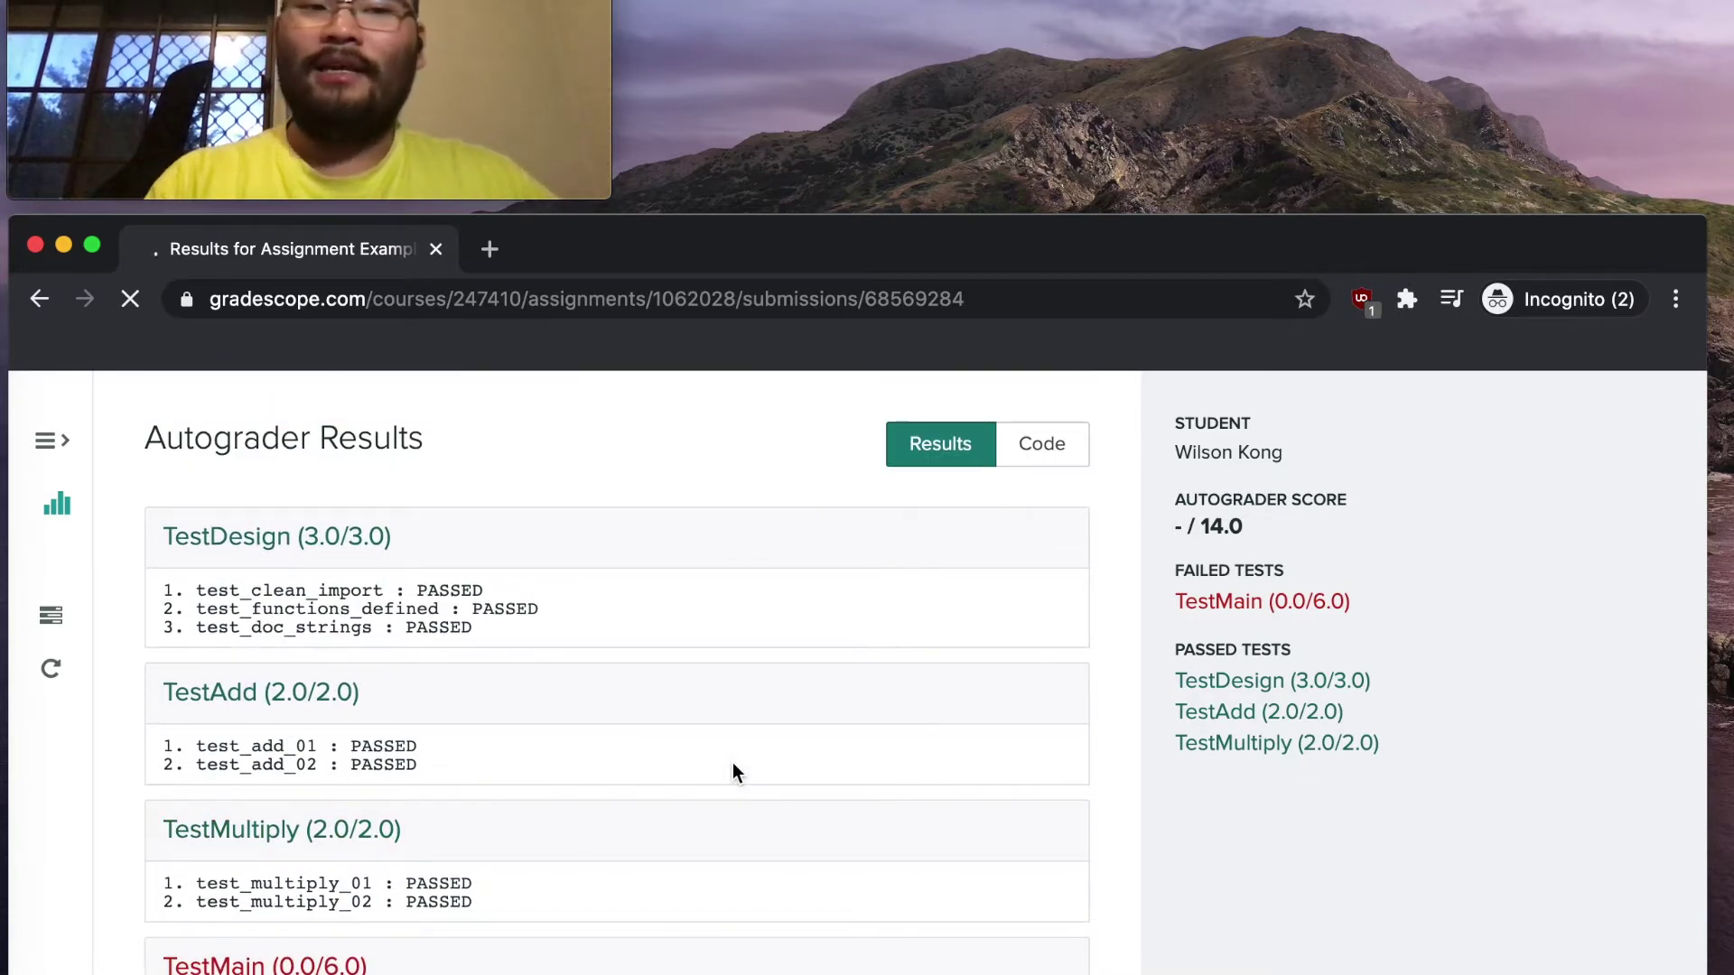
{"action": "scroll", "coordinate": [952, 768], "scroll_direction": "down", "scroll_amount": 2}
{"action": "scroll", "coordinate": [952, 767], "scroll_direction": "up", "scroll_amount": 2}
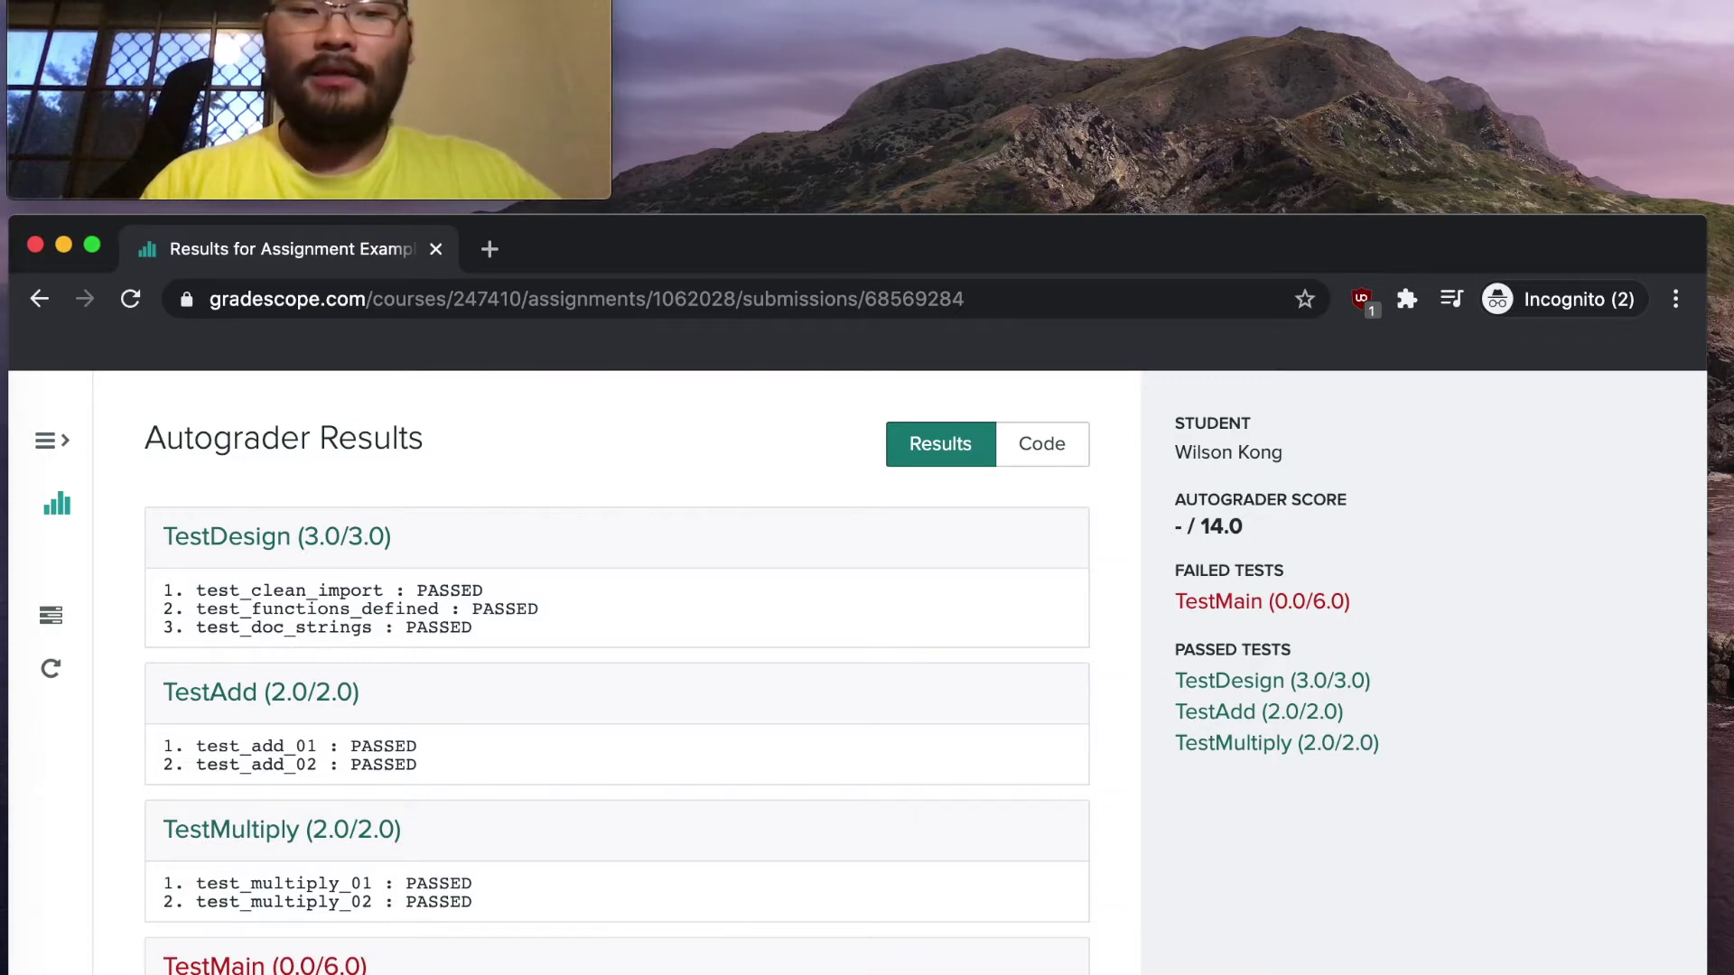
{"action": "scroll", "coordinate": [217, 810], "scroll_direction": "down", "scroll_amount": 2}
{"action": "scroll", "coordinate": [555, 631], "scroll_direction": "up", "scroll_amount": 2}
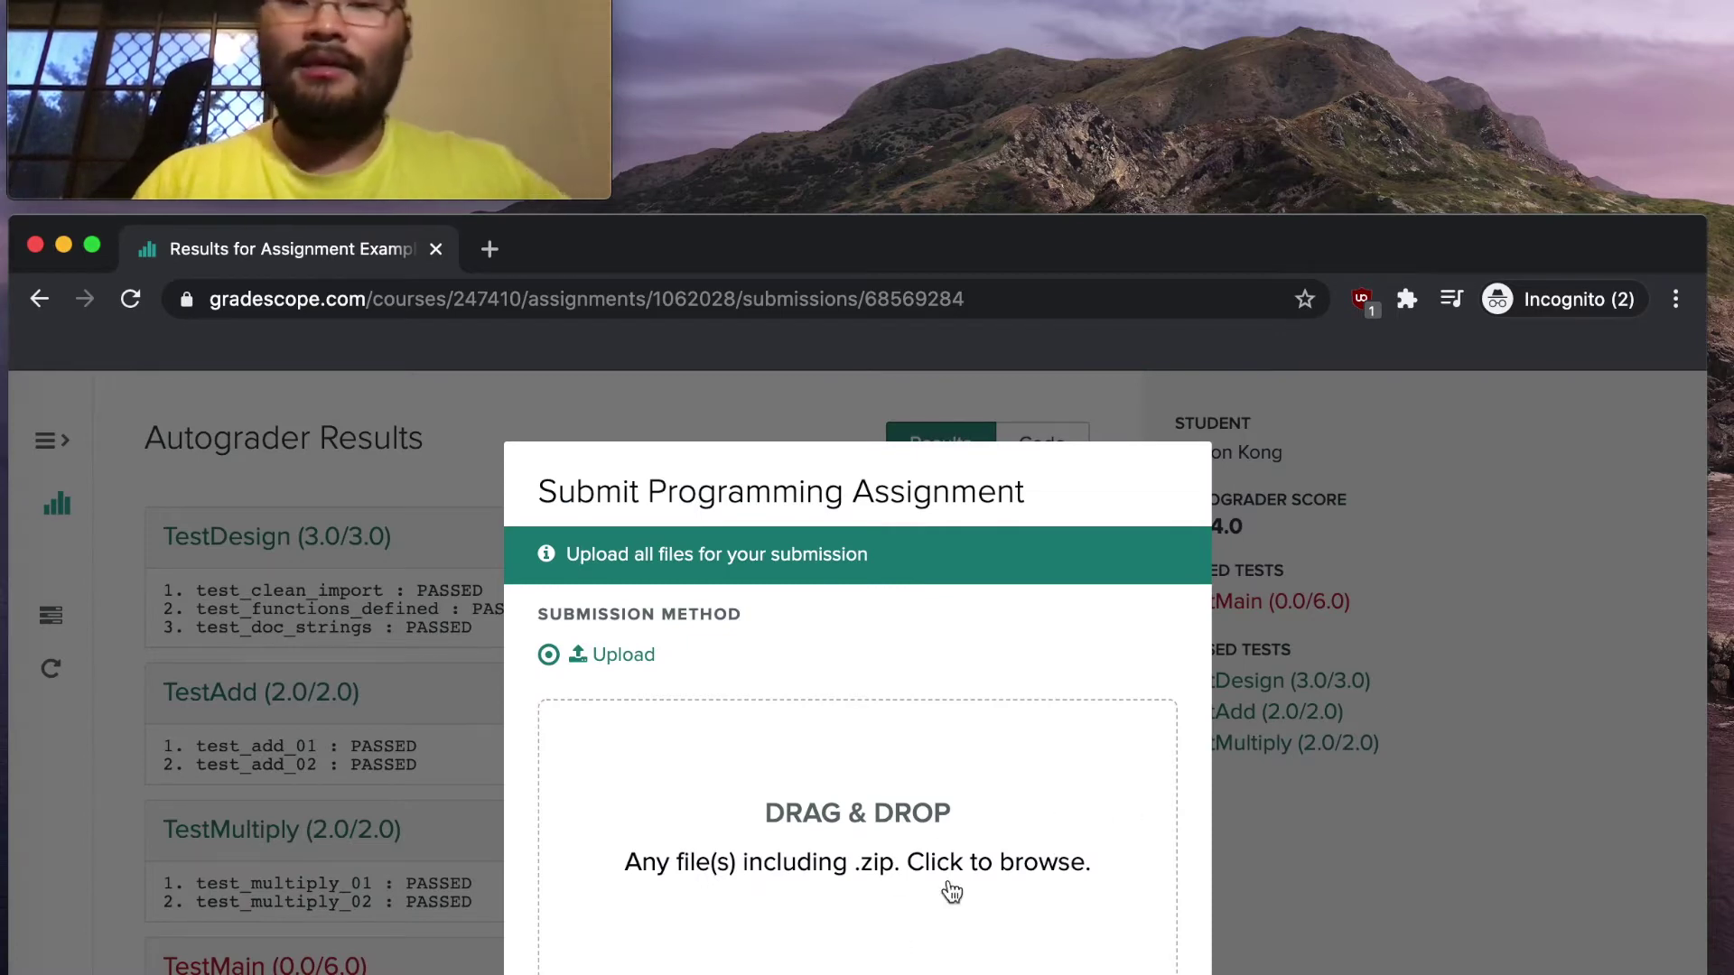
- Upload example.py from the buggy_example folder as the new submission and dismiss the confirmation
{"action": "left_click", "coordinate": [968, 791]}
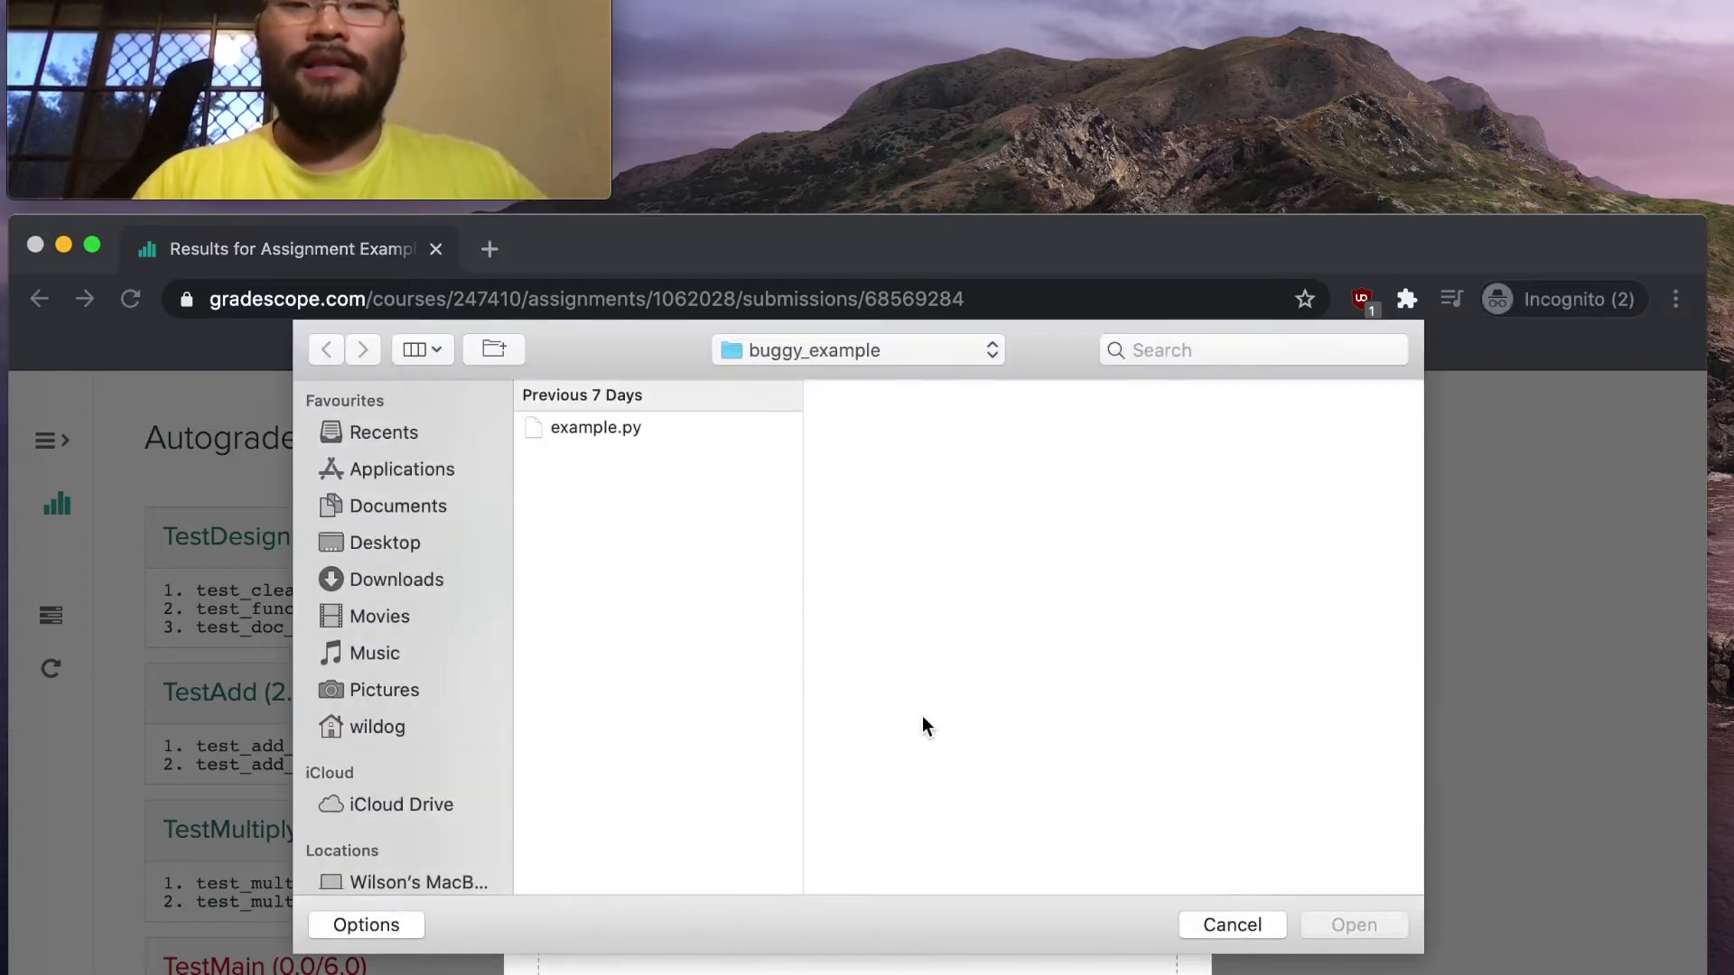
{"action": "left_click", "coordinate": [652, 431]}
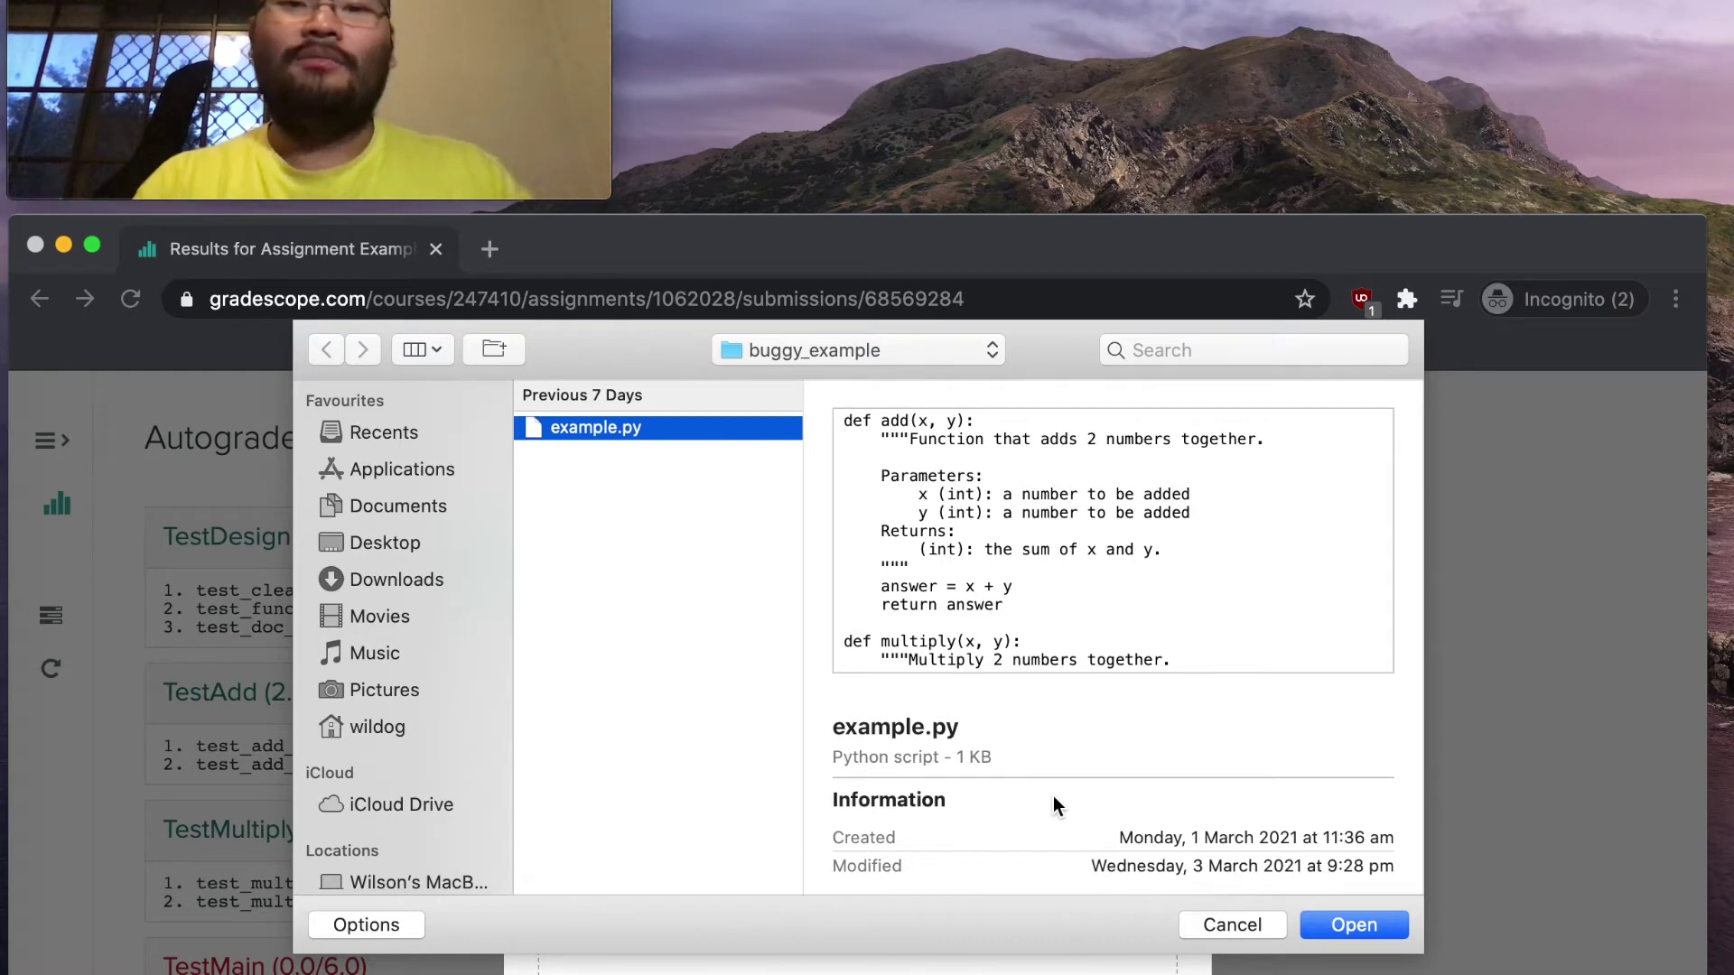
{"action": "left_click", "coordinate": [1358, 925]}
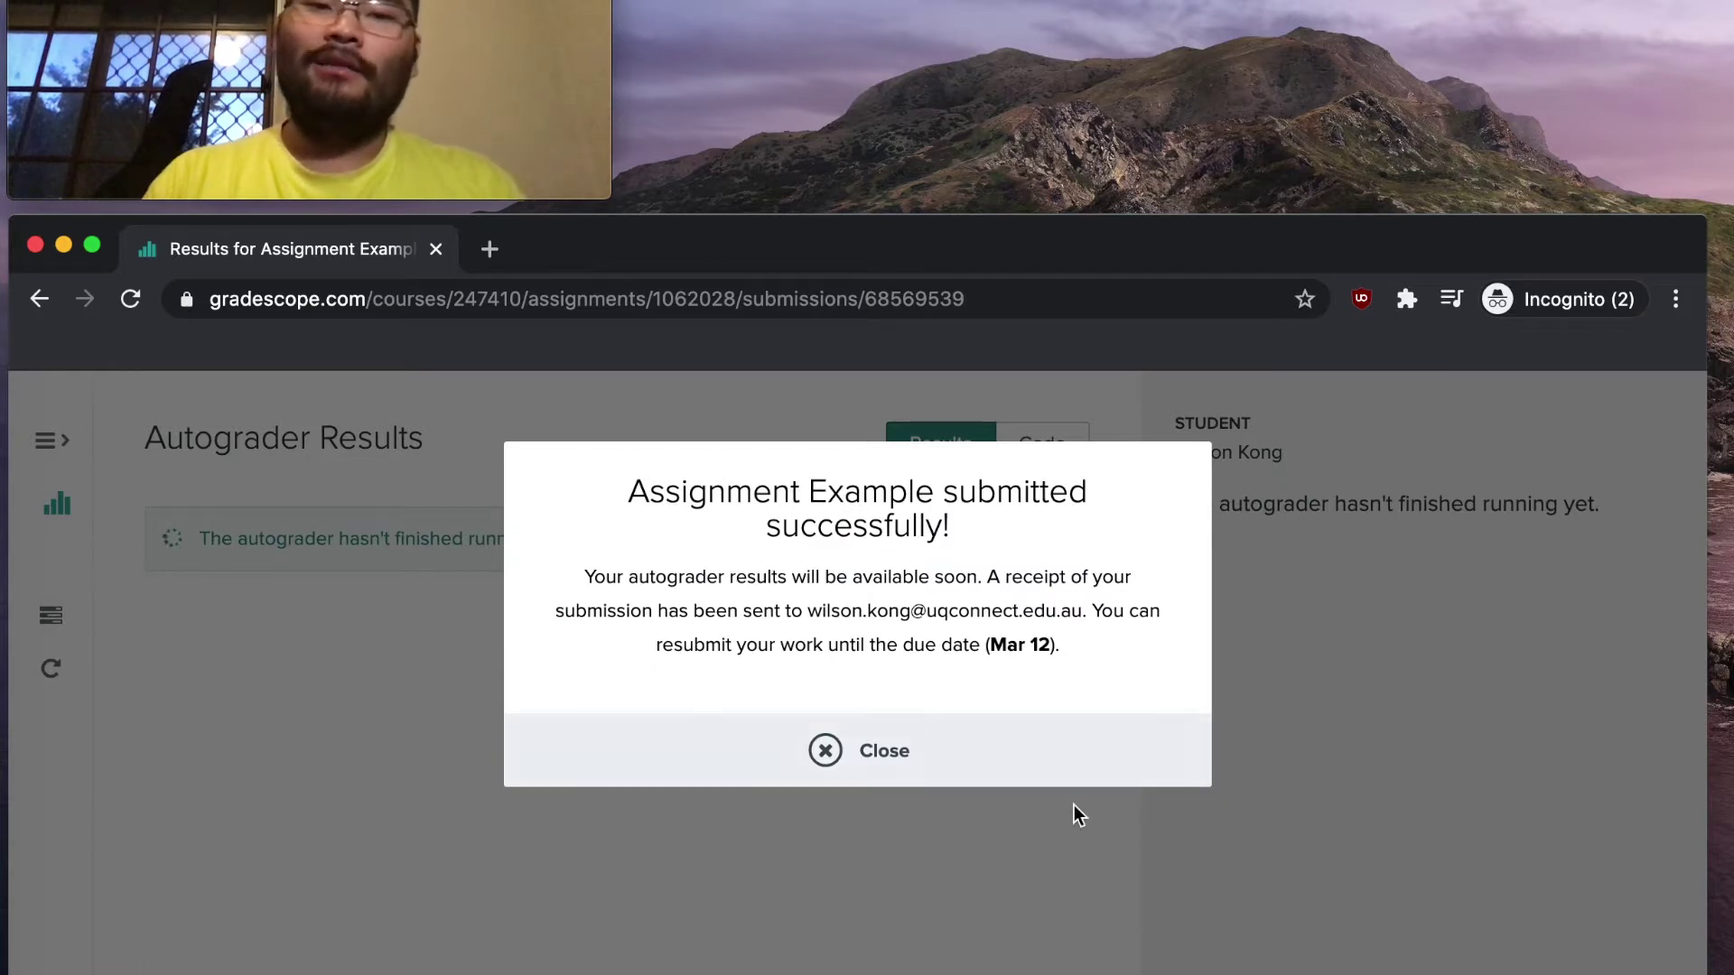
{"action": "left_click", "coordinate": [859, 751]}
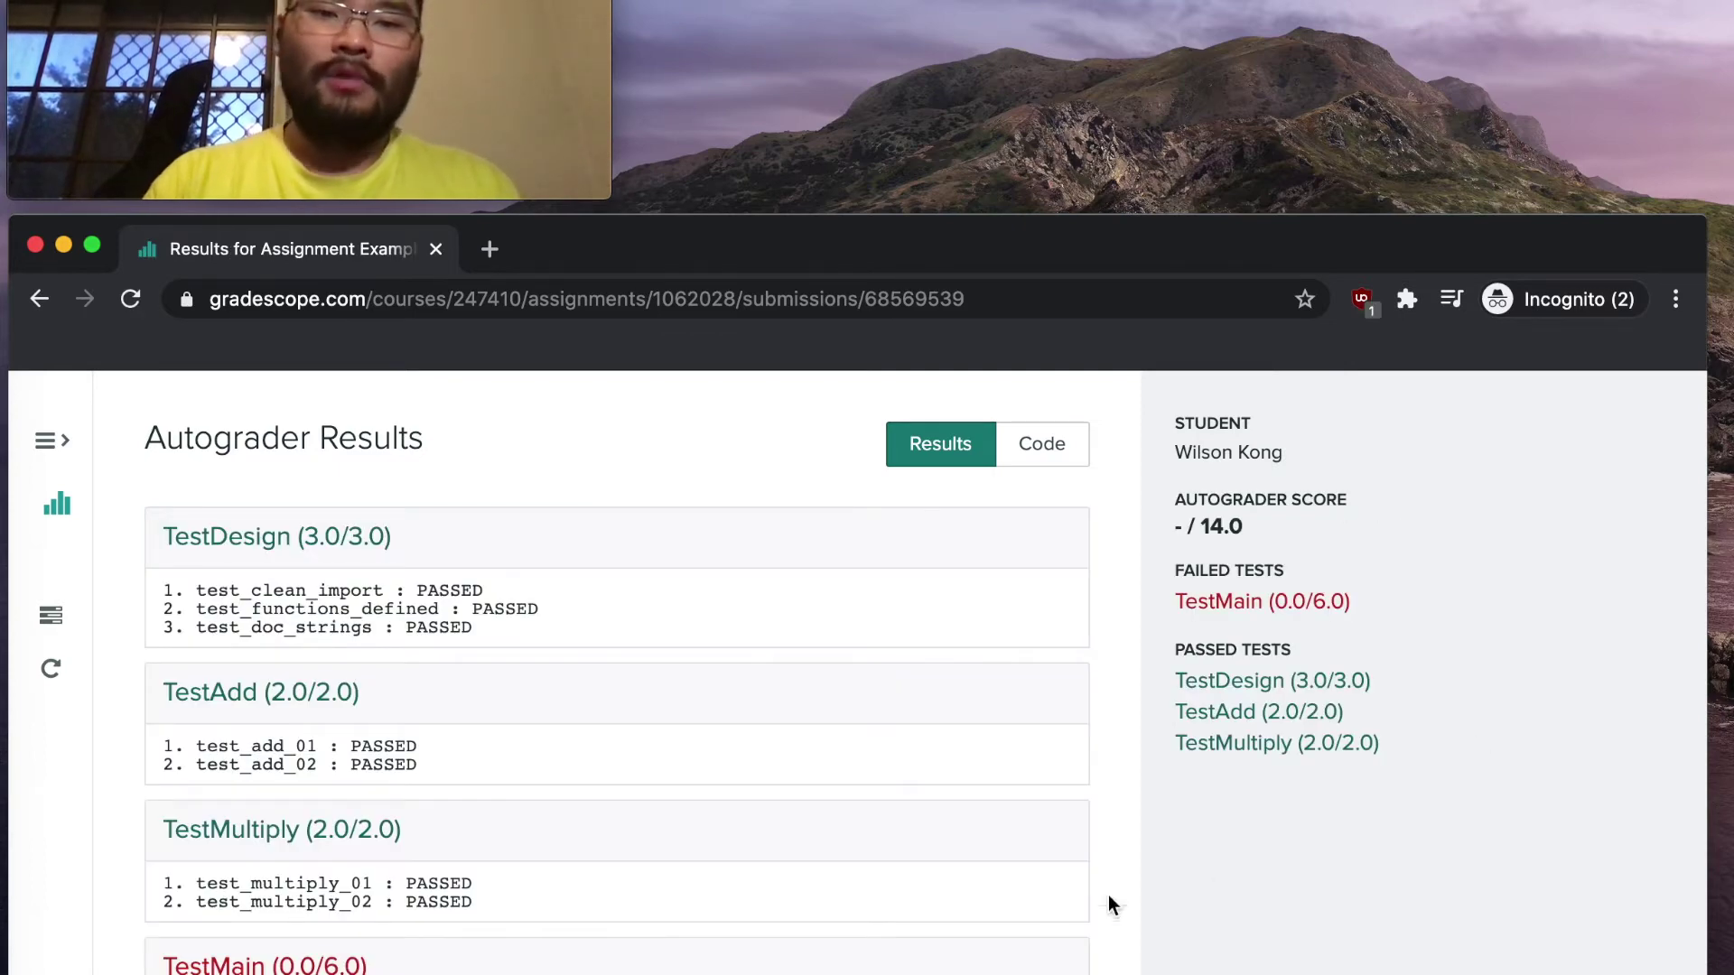
- Scroll the new results and highlight the three passing TestDesign lines
{"action": "scroll", "coordinate": [1084, 903], "scroll_direction": "down", "scroll_amount": 3}
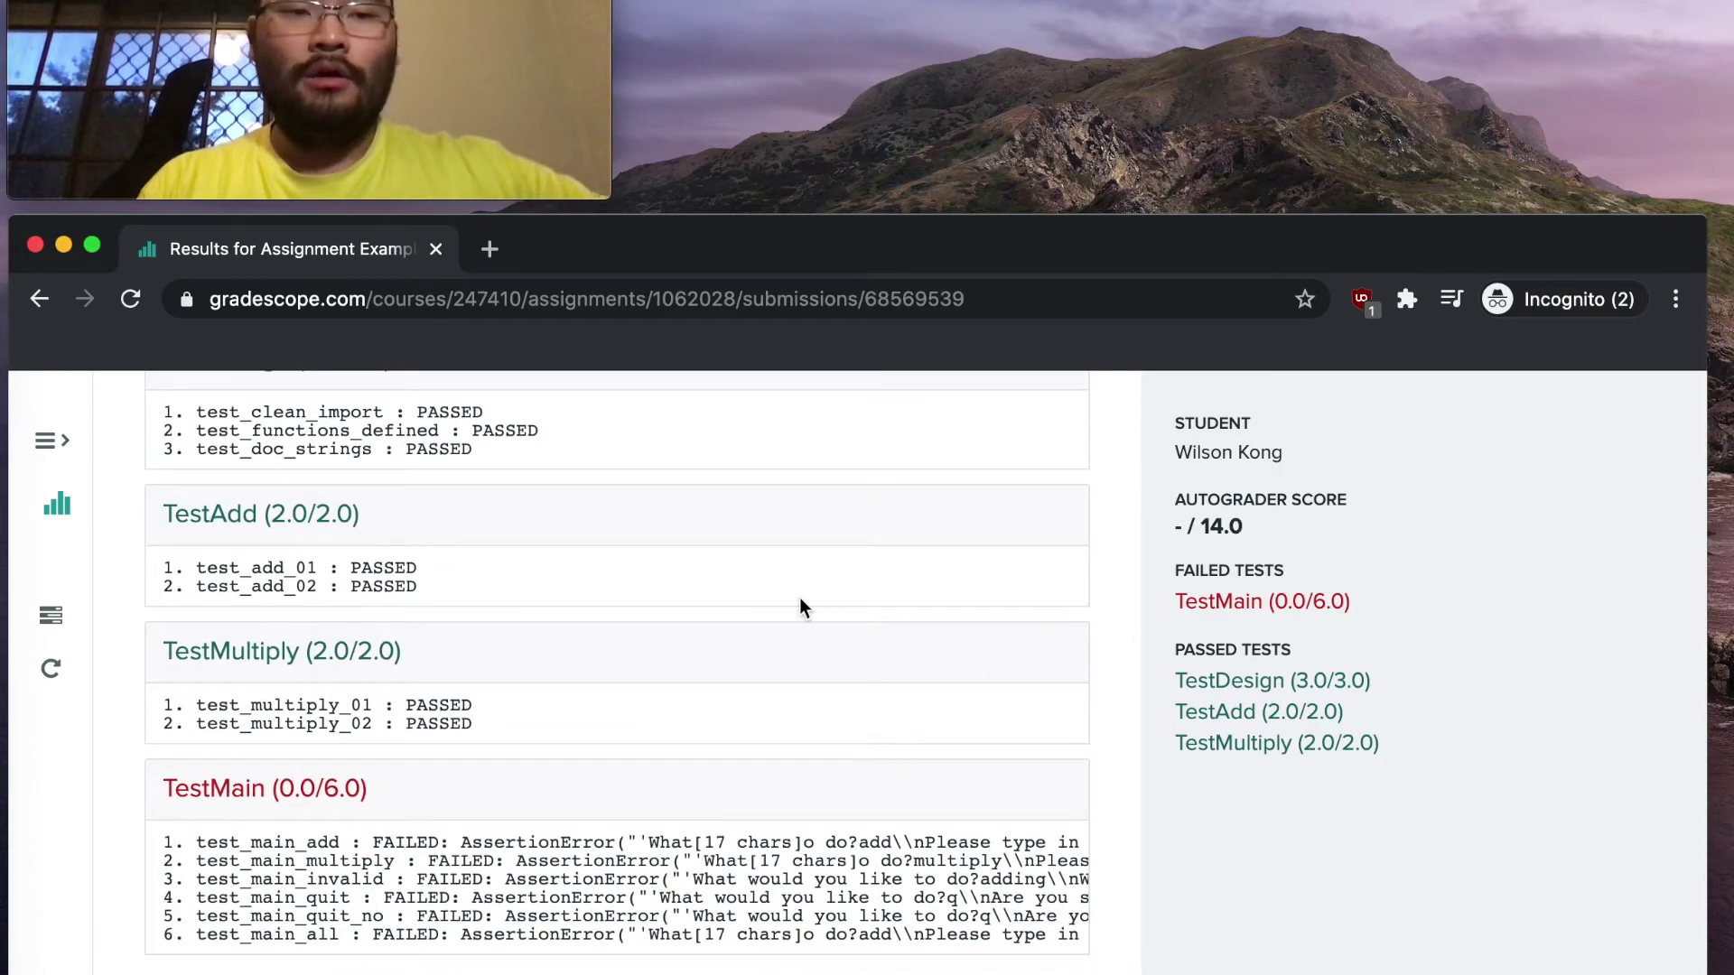
{"action": "scroll", "coordinate": [799, 603], "scroll_direction": "up", "scroll_amount": 3}
{"action": "scroll", "coordinate": [799, 604], "scroll_direction": "down", "scroll_amount": 3}
{"action": "scroll", "coordinate": [799, 603], "scroll_direction": "up", "scroll_amount": 3}
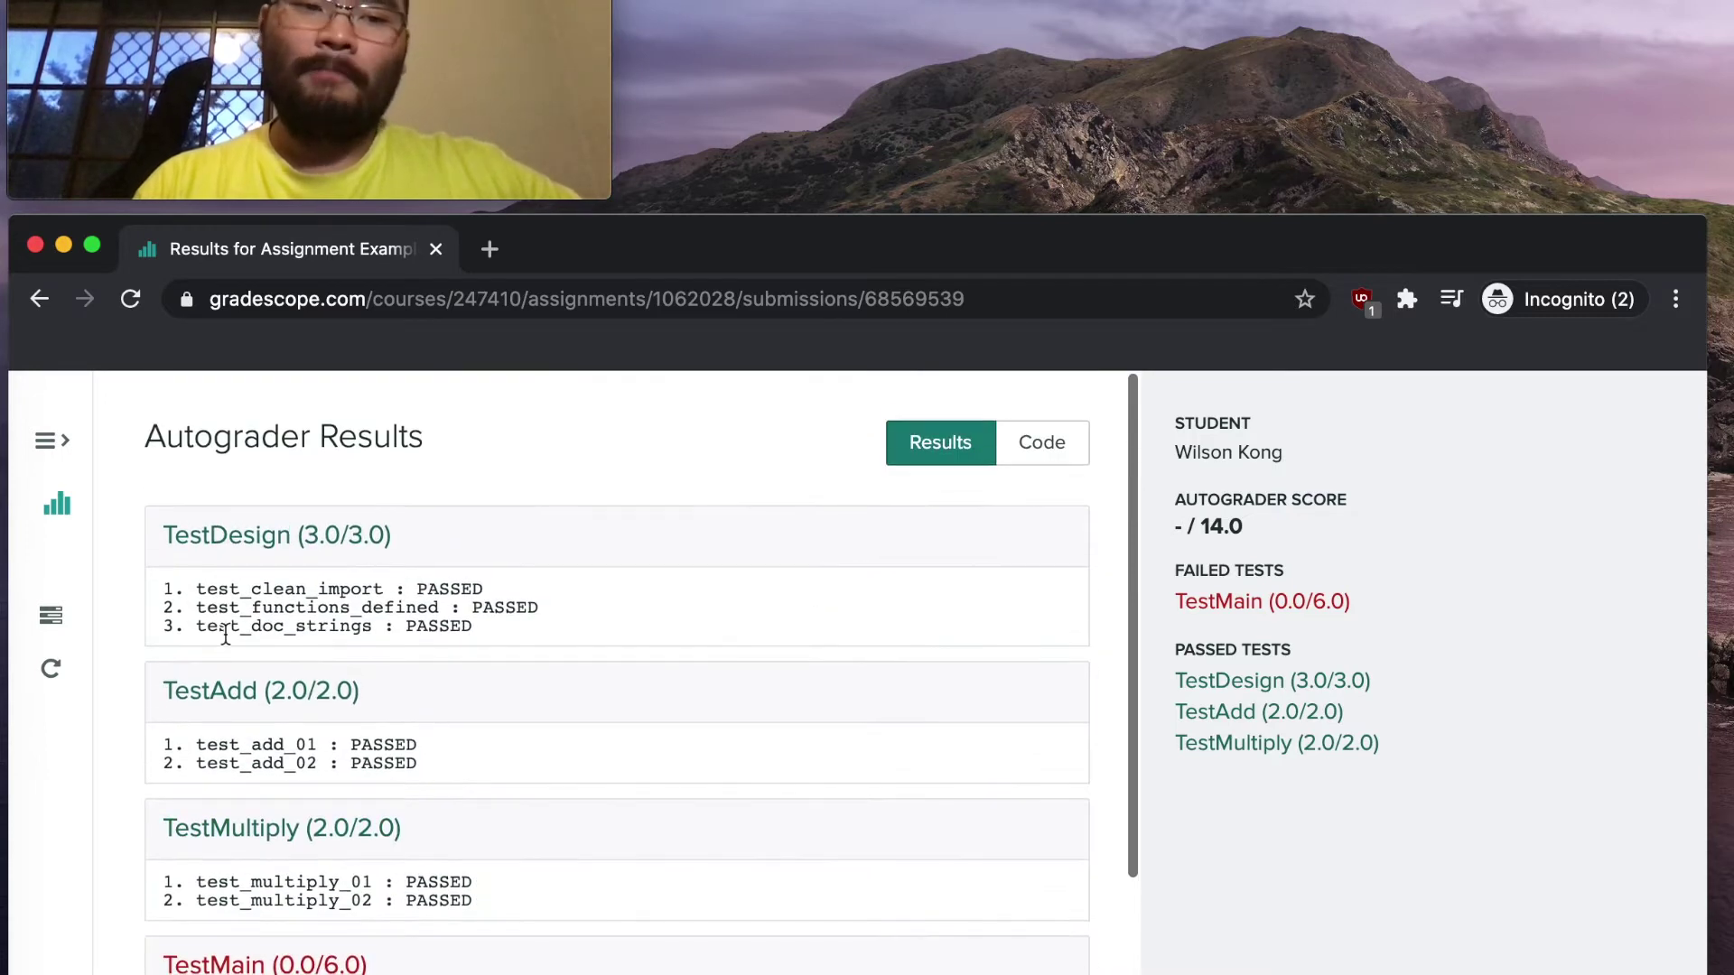
{"action": "left_click_drag", "start_coordinate": [196, 587], "coordinate": [540, 638]}
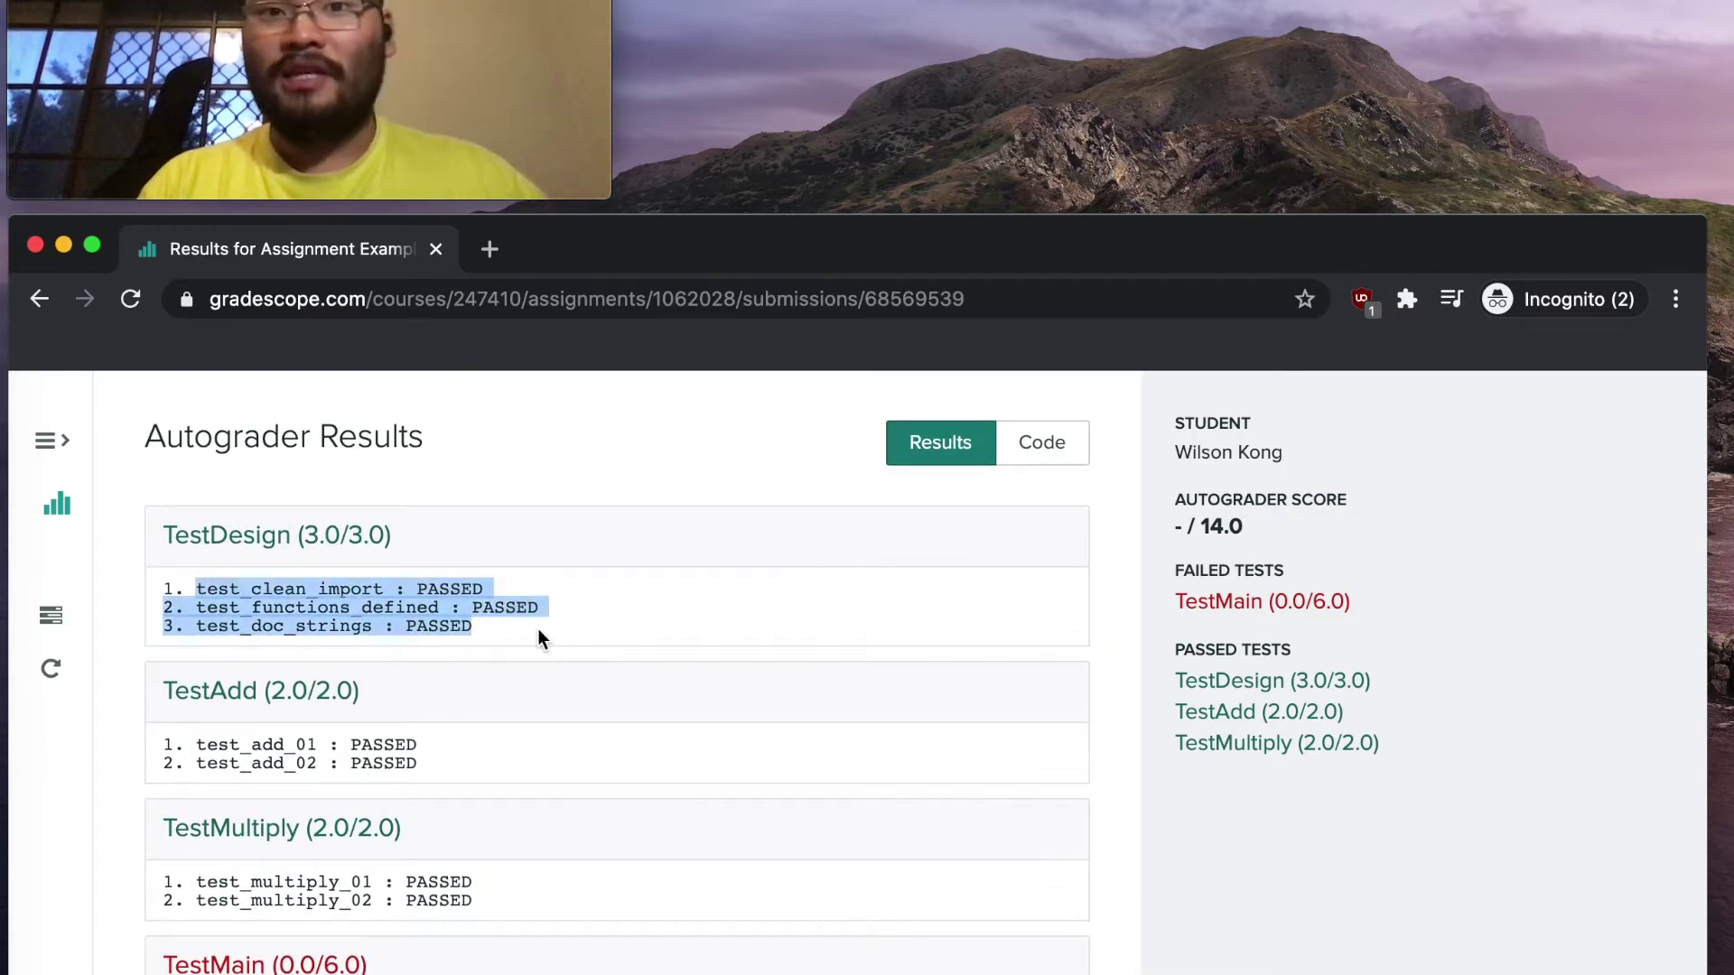
{"action": "double_click", "coordinate": [450, 587]}
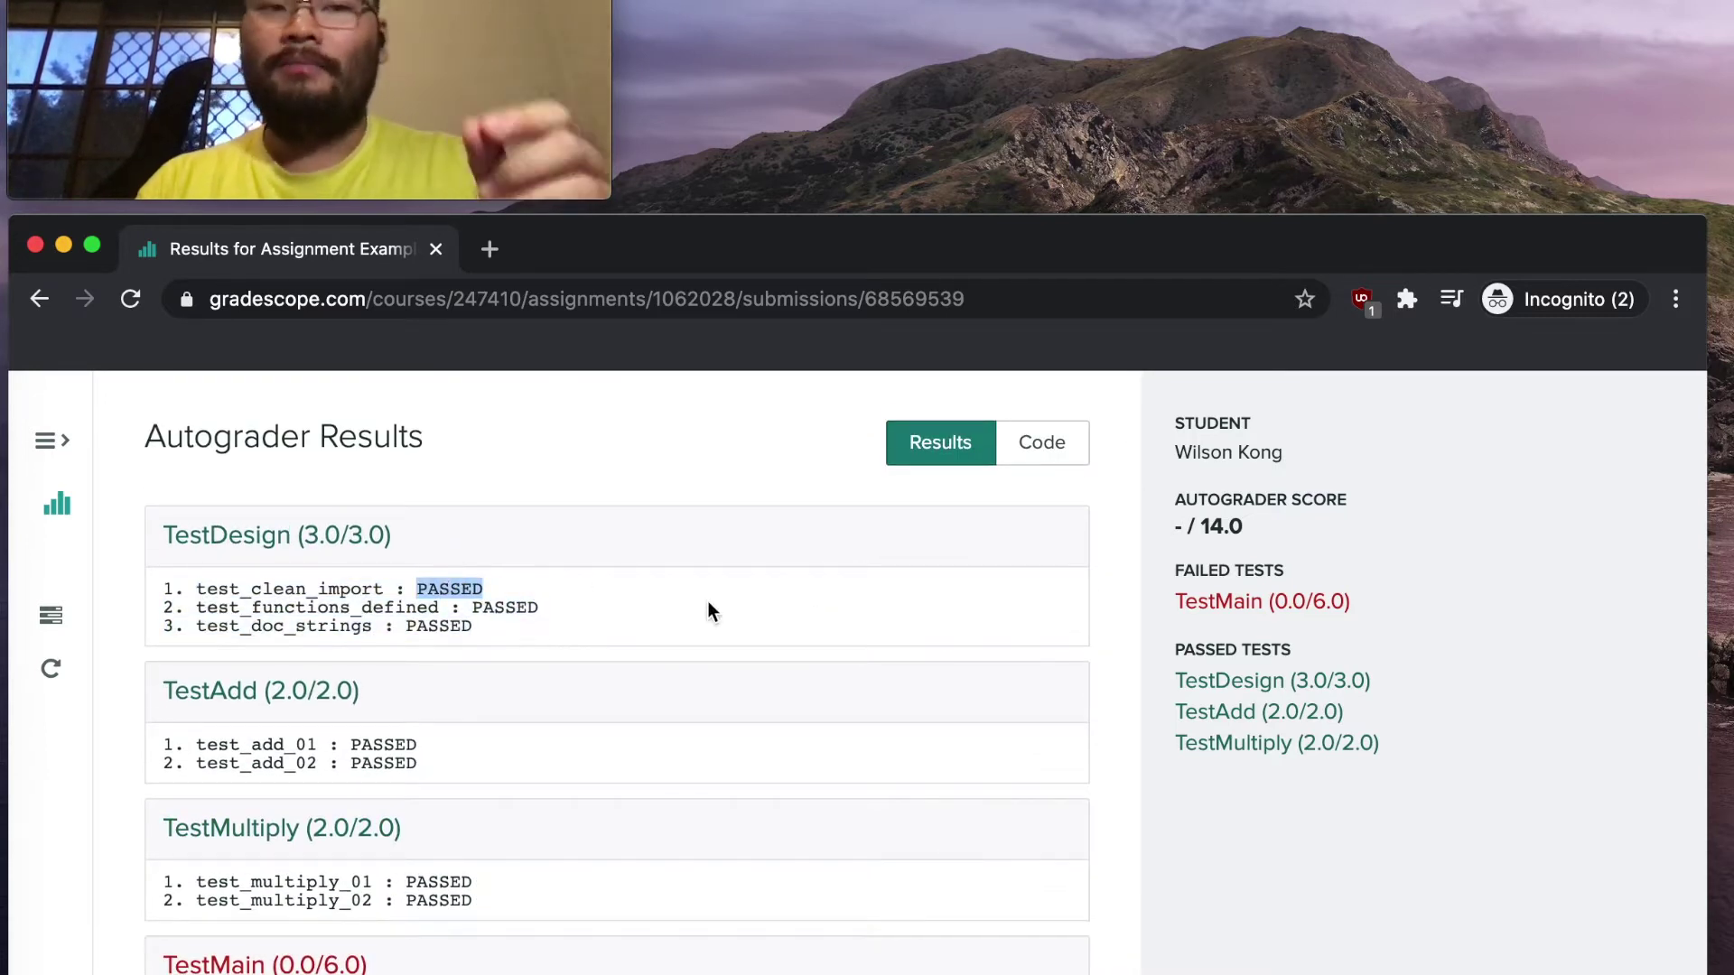
- Highlight the TestMain (0.0/6.0) heading and its AssertionError failure messages
{"action": "scroll", "coordinate": [729, 663], "scroll_direction": "down", "scroll_amount": 3}
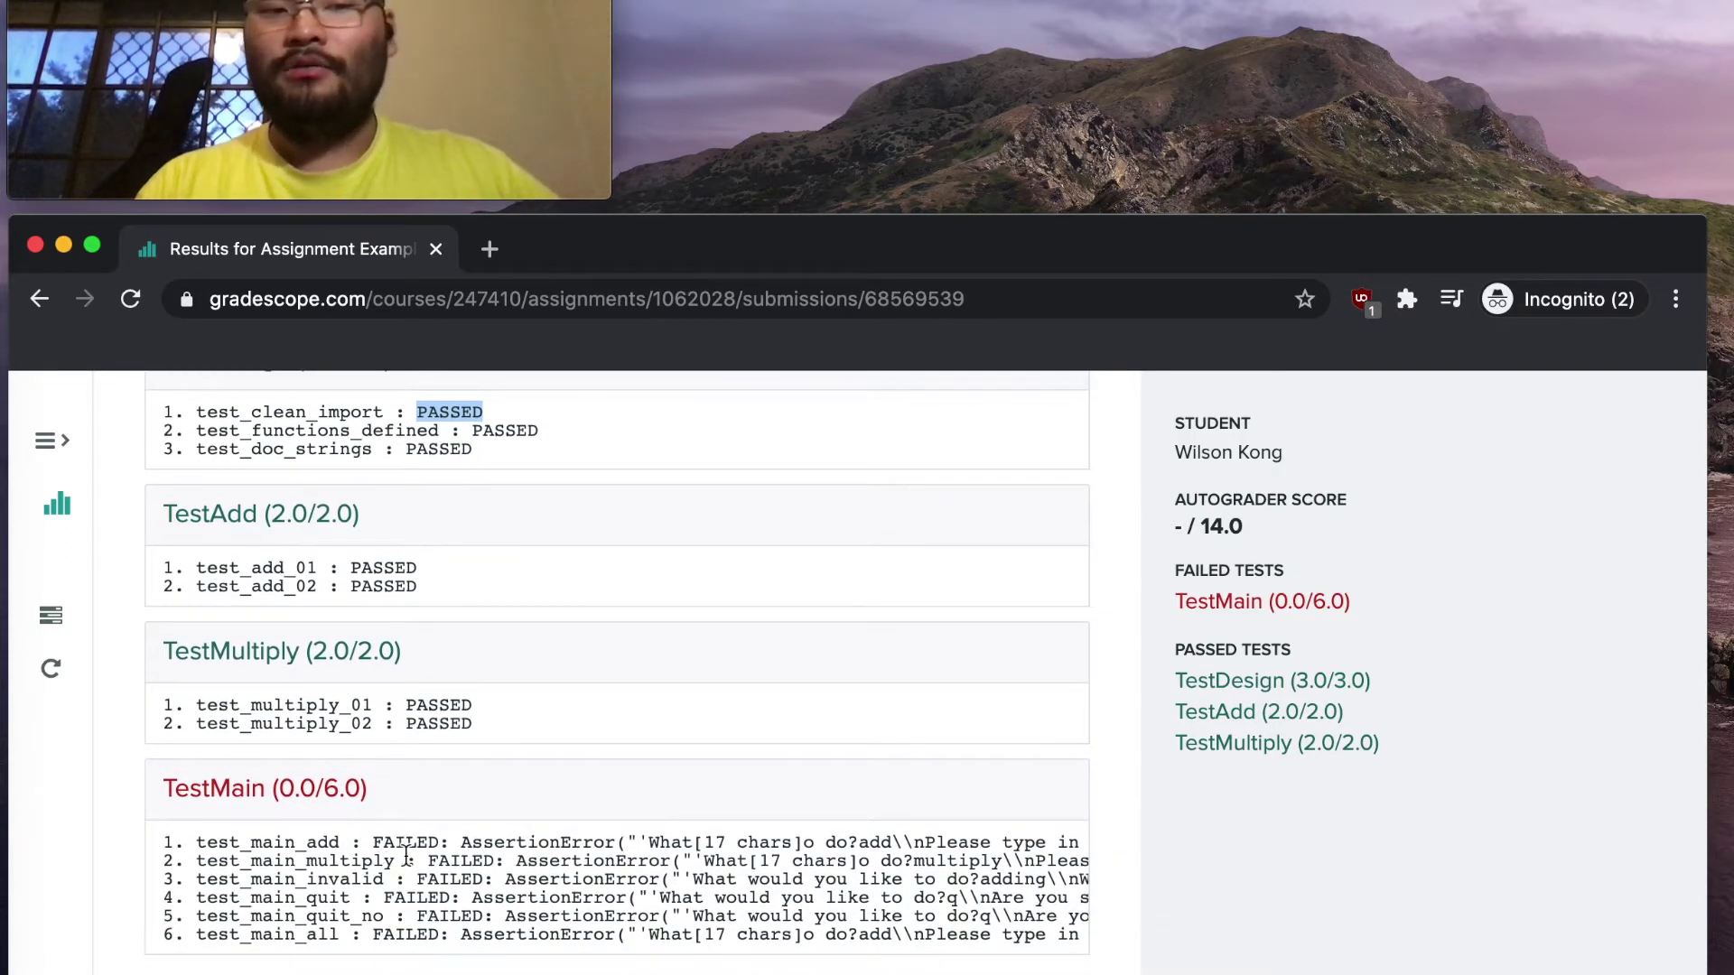
{"action": "left_click_drag", "start_coordinate": [435, 858], "coordinate": [813, 917]}
{"action": "left_click_drag", "start_coordinate": [370, 786], "coordinate": [143, 785]}
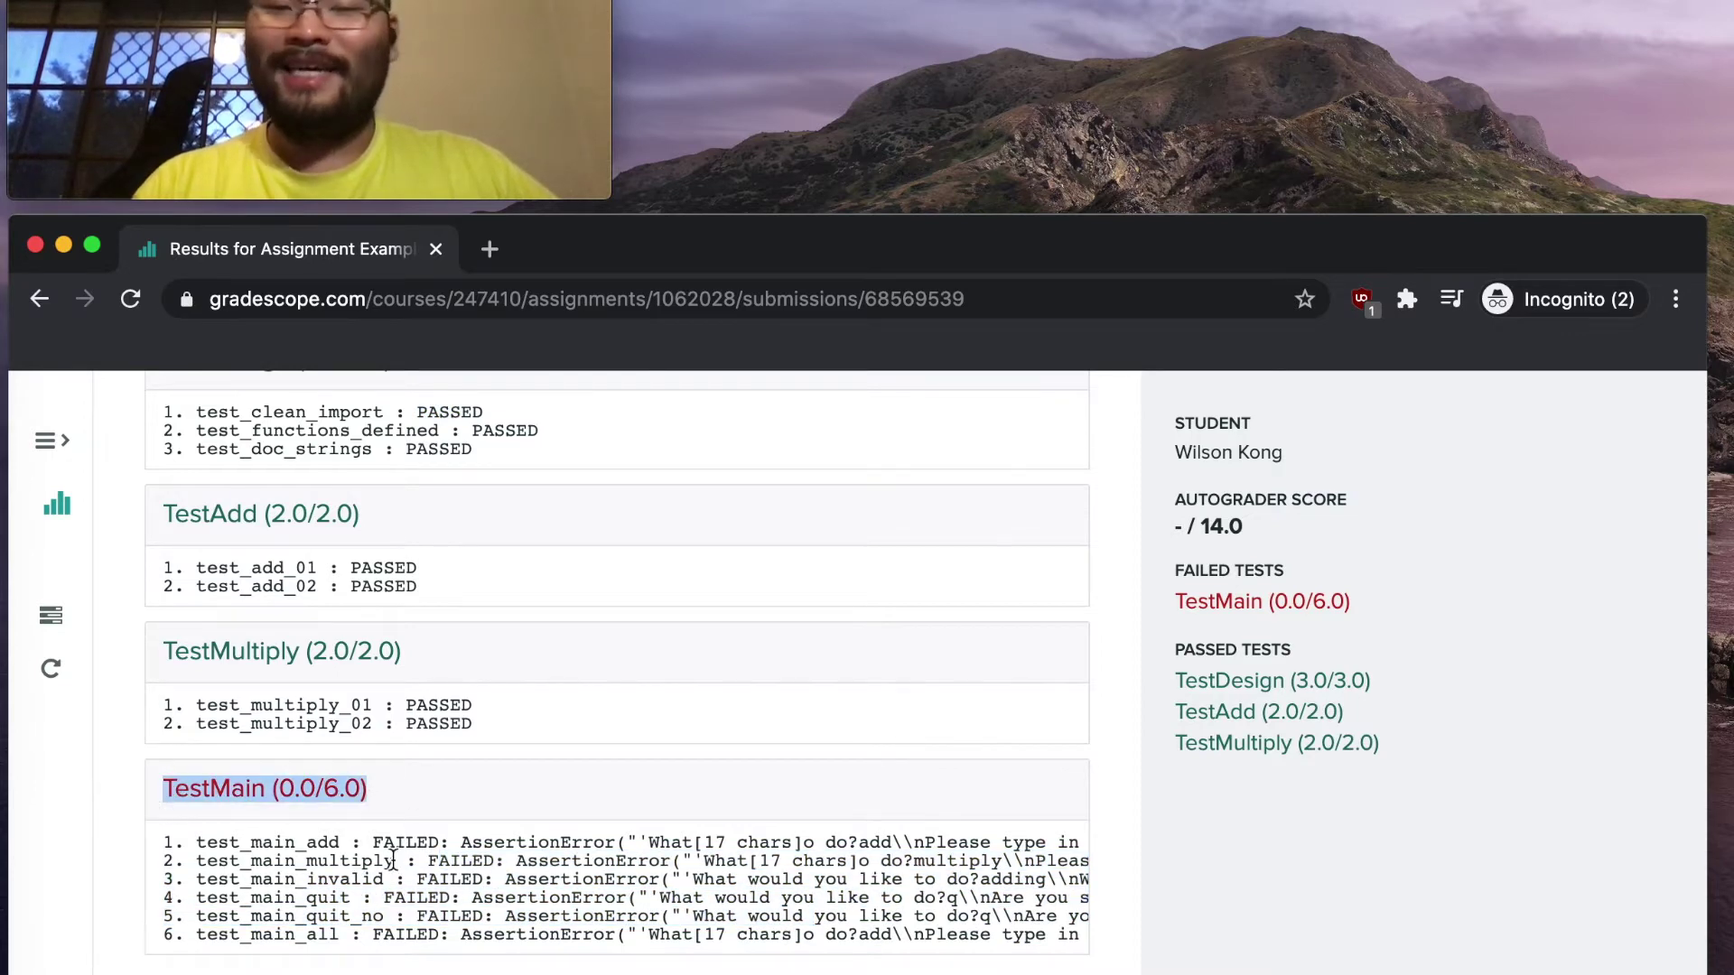
{"action": "left_click_drag", "start_coordinate": [297, 842], "coordinate": [779, 930]}
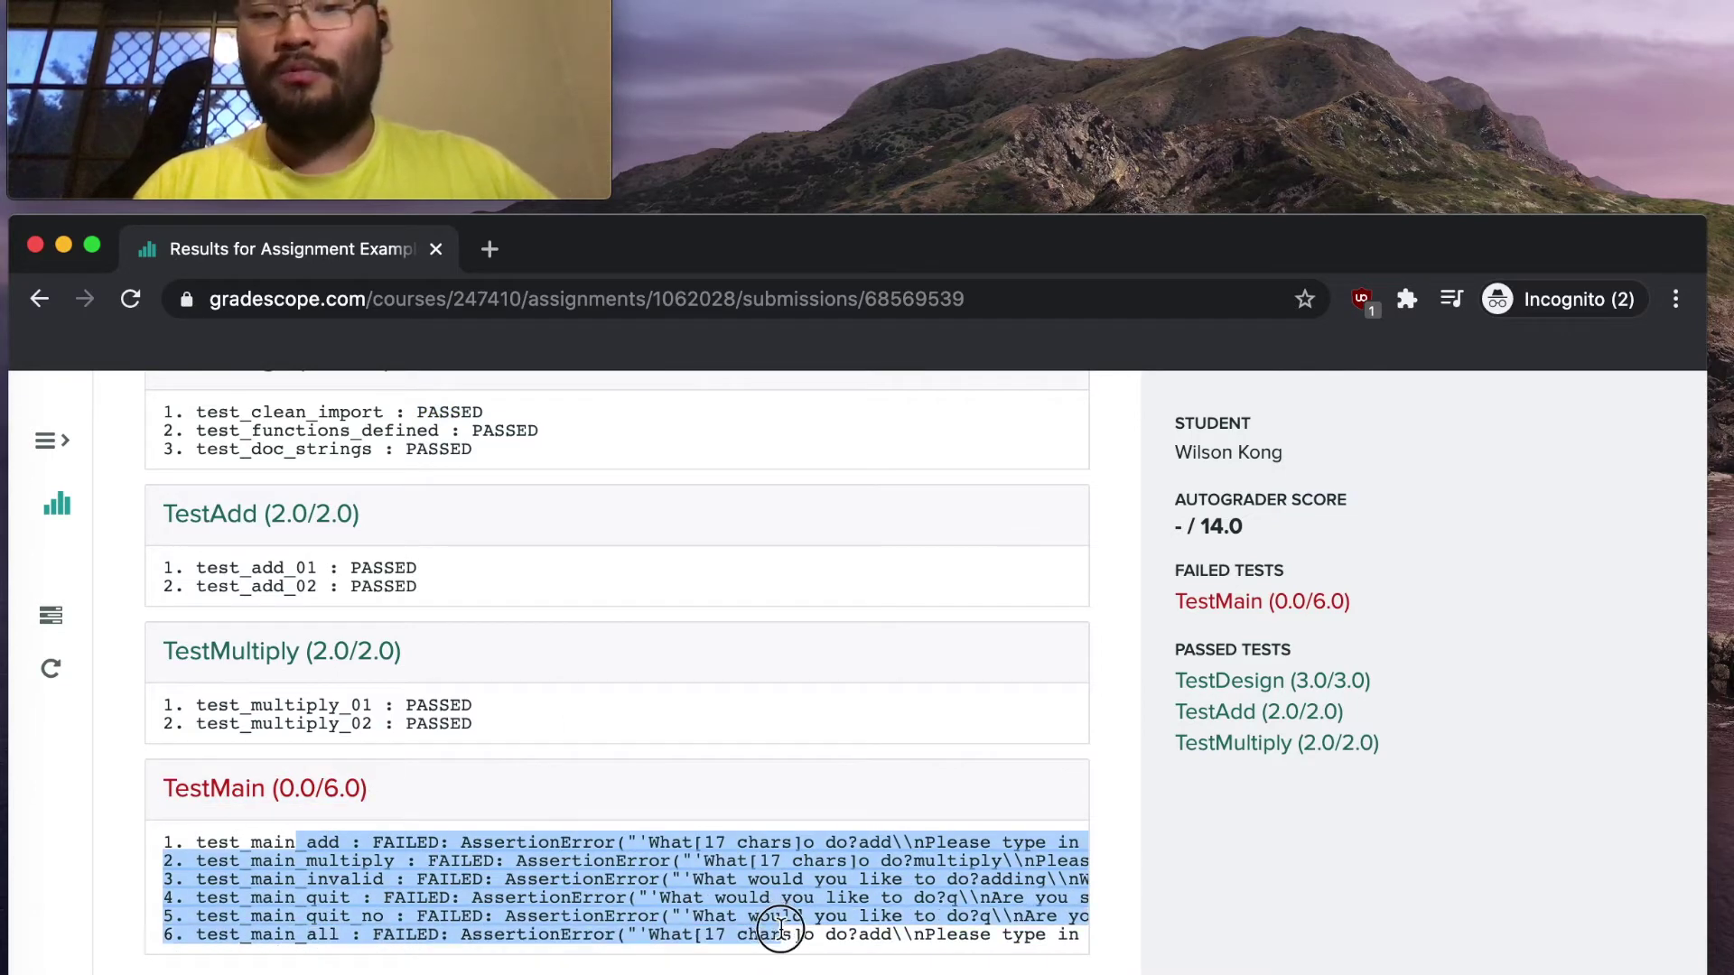
{"action": "left_click", "coordinate": [899, 935]}
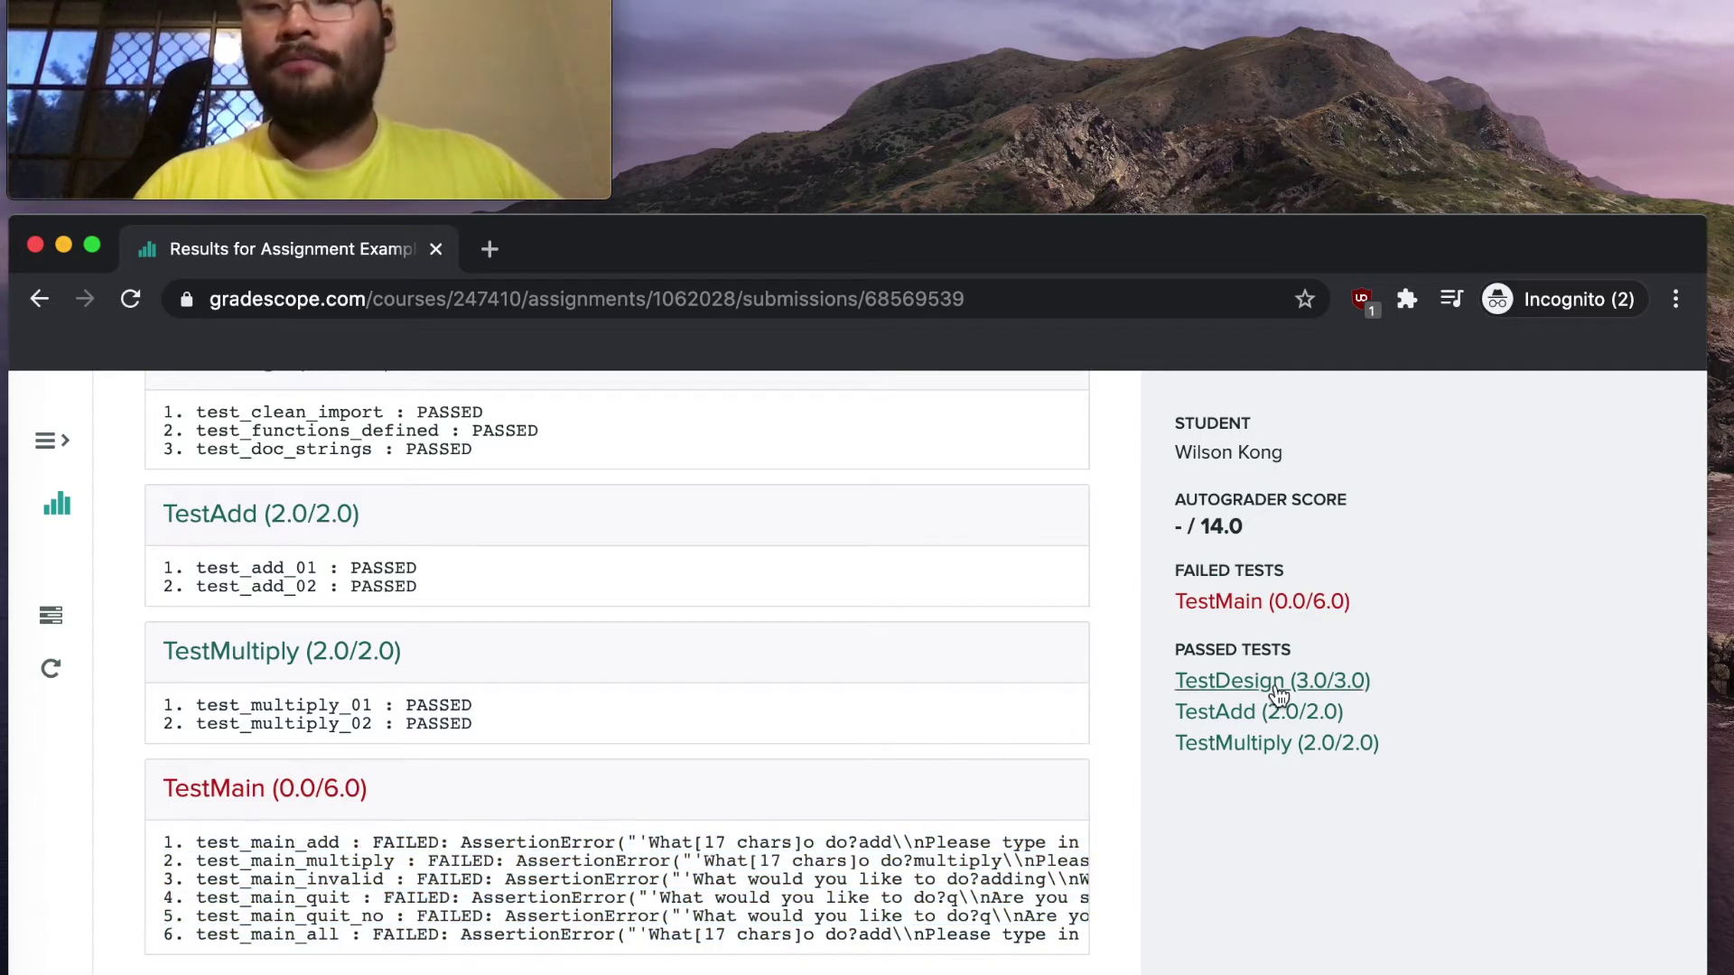
- Scroll sideways through the TestMain failure output and highlight a long failure line
{"action": "scroll", "coordinate": [919, 886], "scroll_direction": "right", "scroll_amount": 10}
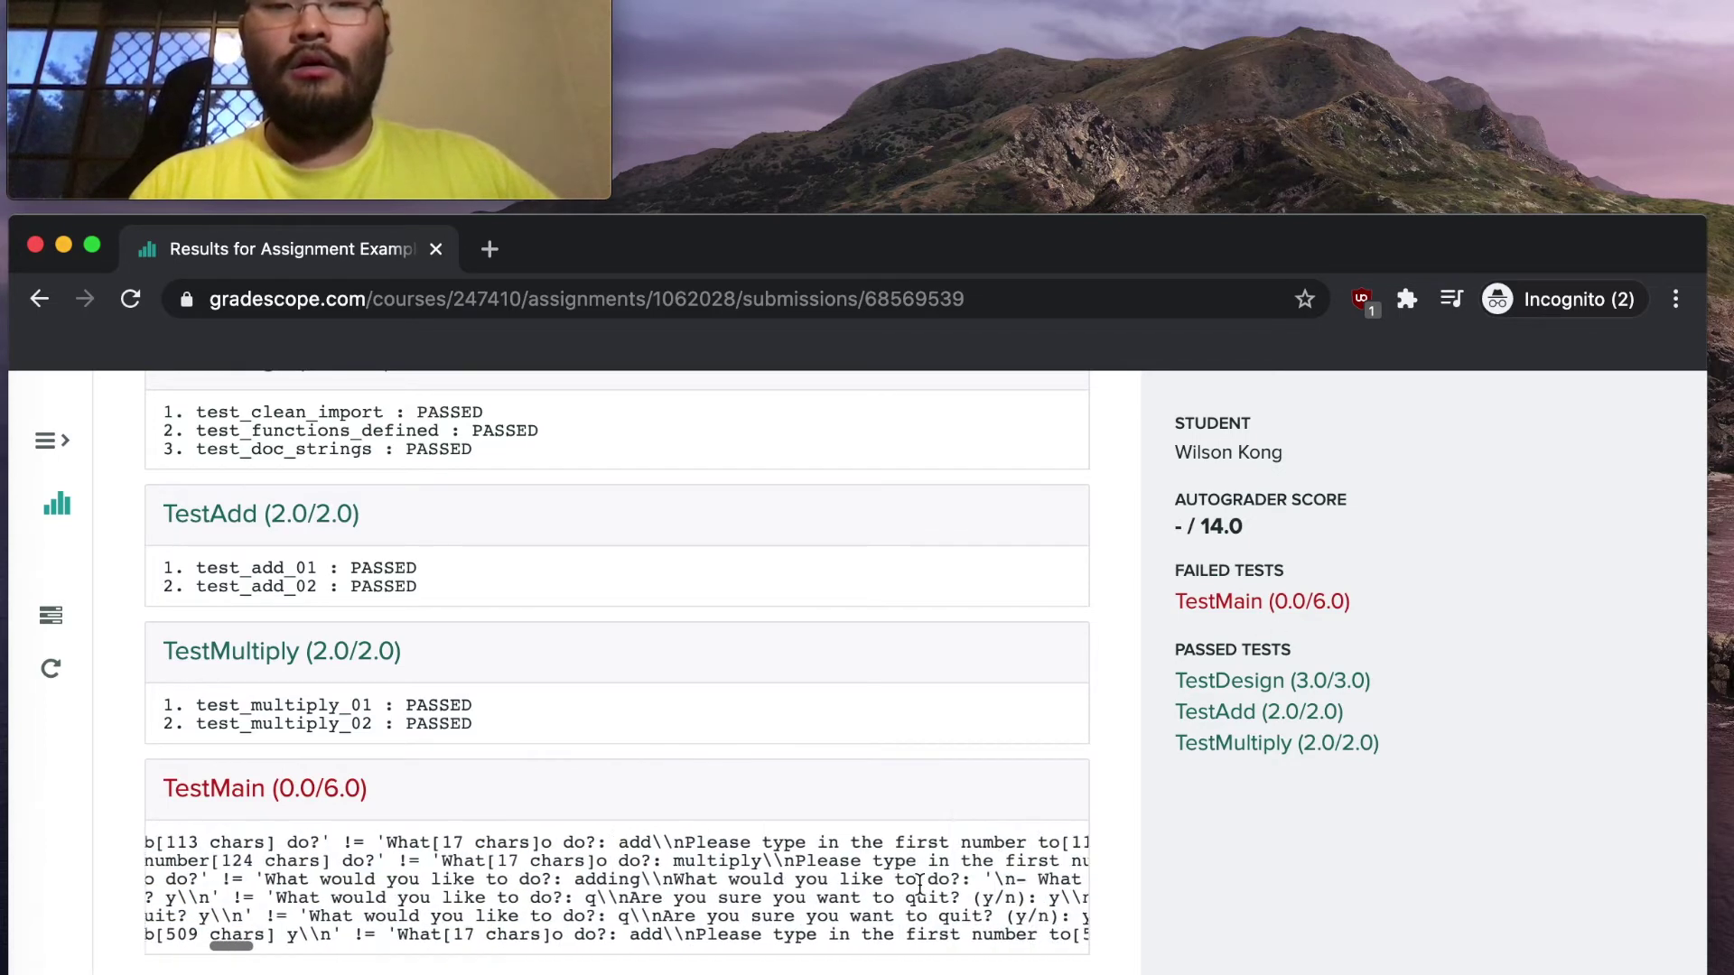
{"action": "scroll", "coordinate": [919, 885], "scroll_direction": "left", "scroll_amount": 10}
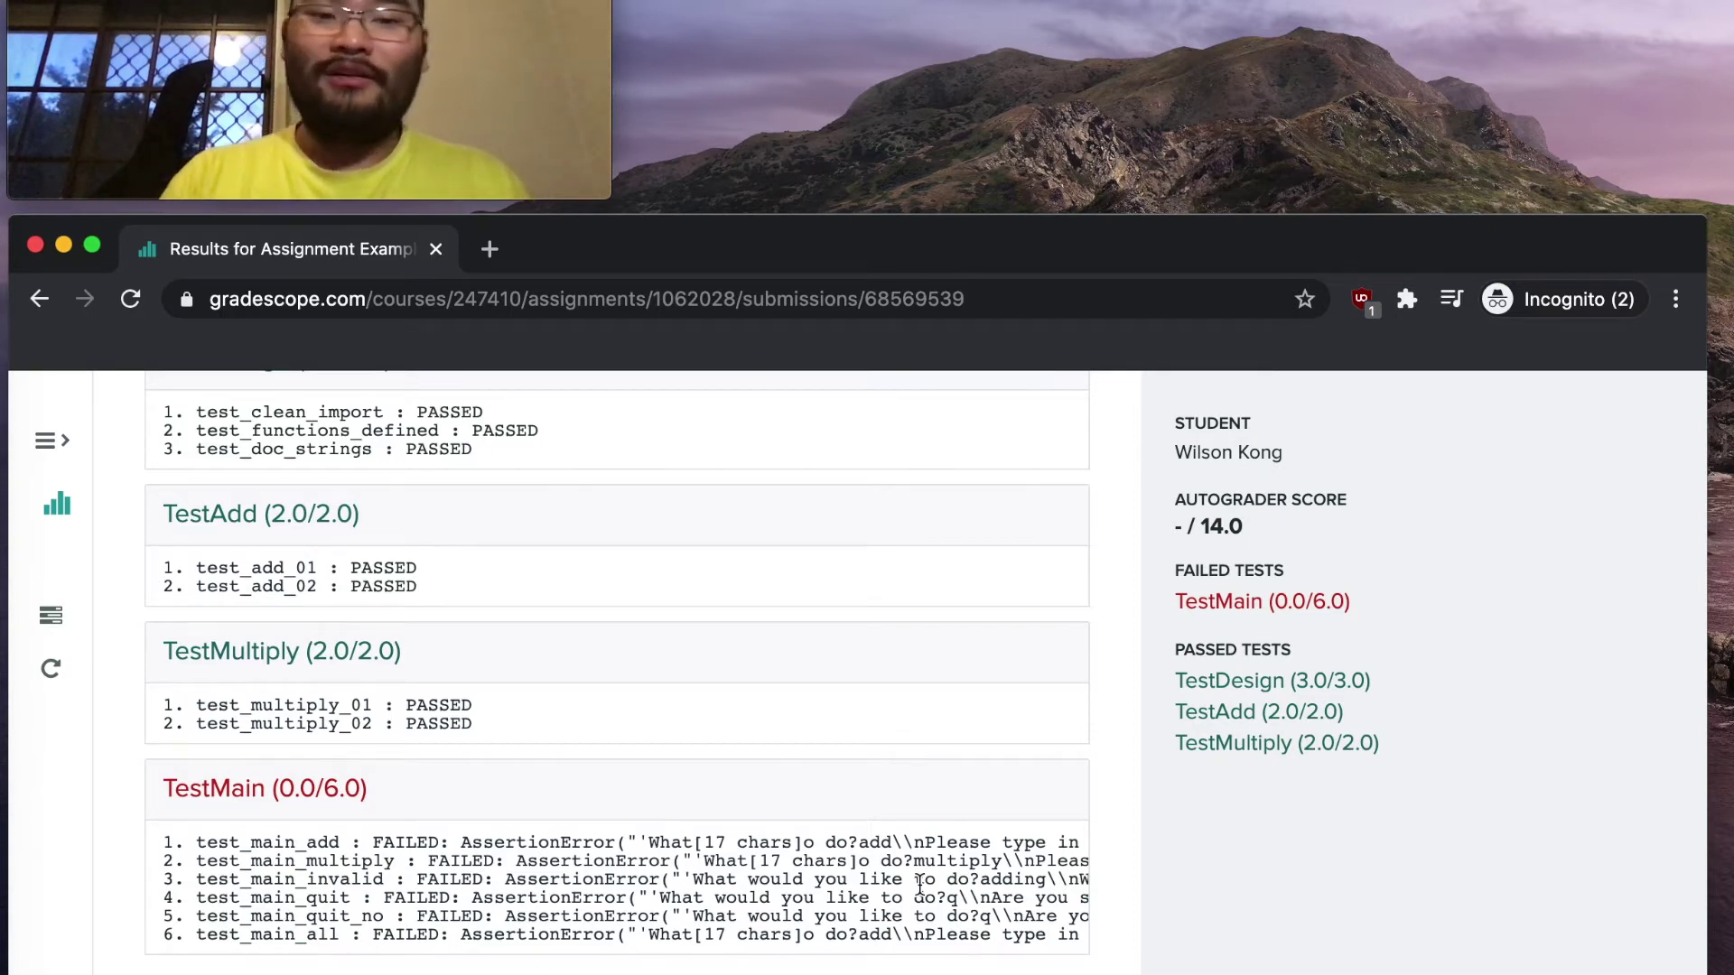
{"action": "scroll", "coordinate": [665, 830], "scroll_direction": "right", "scroll_amount": 15}
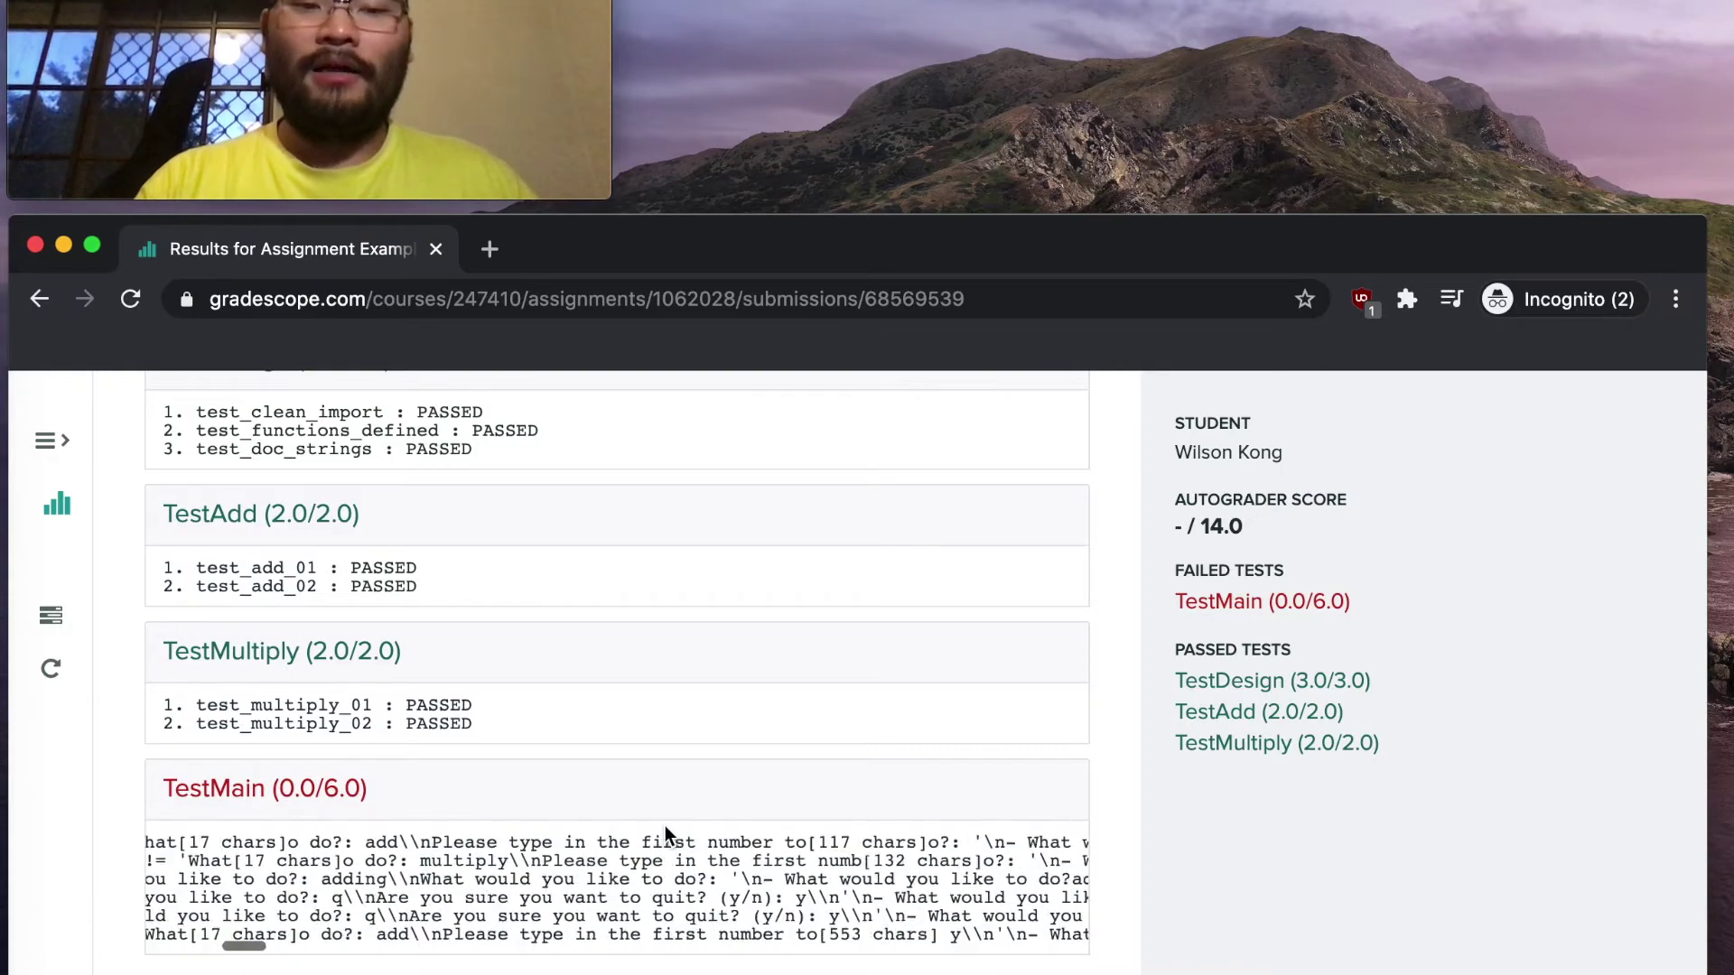
{"action": "scroll", "coordinate": [664, 830], "scroll_direction": "left", "scroll_amount": 15}
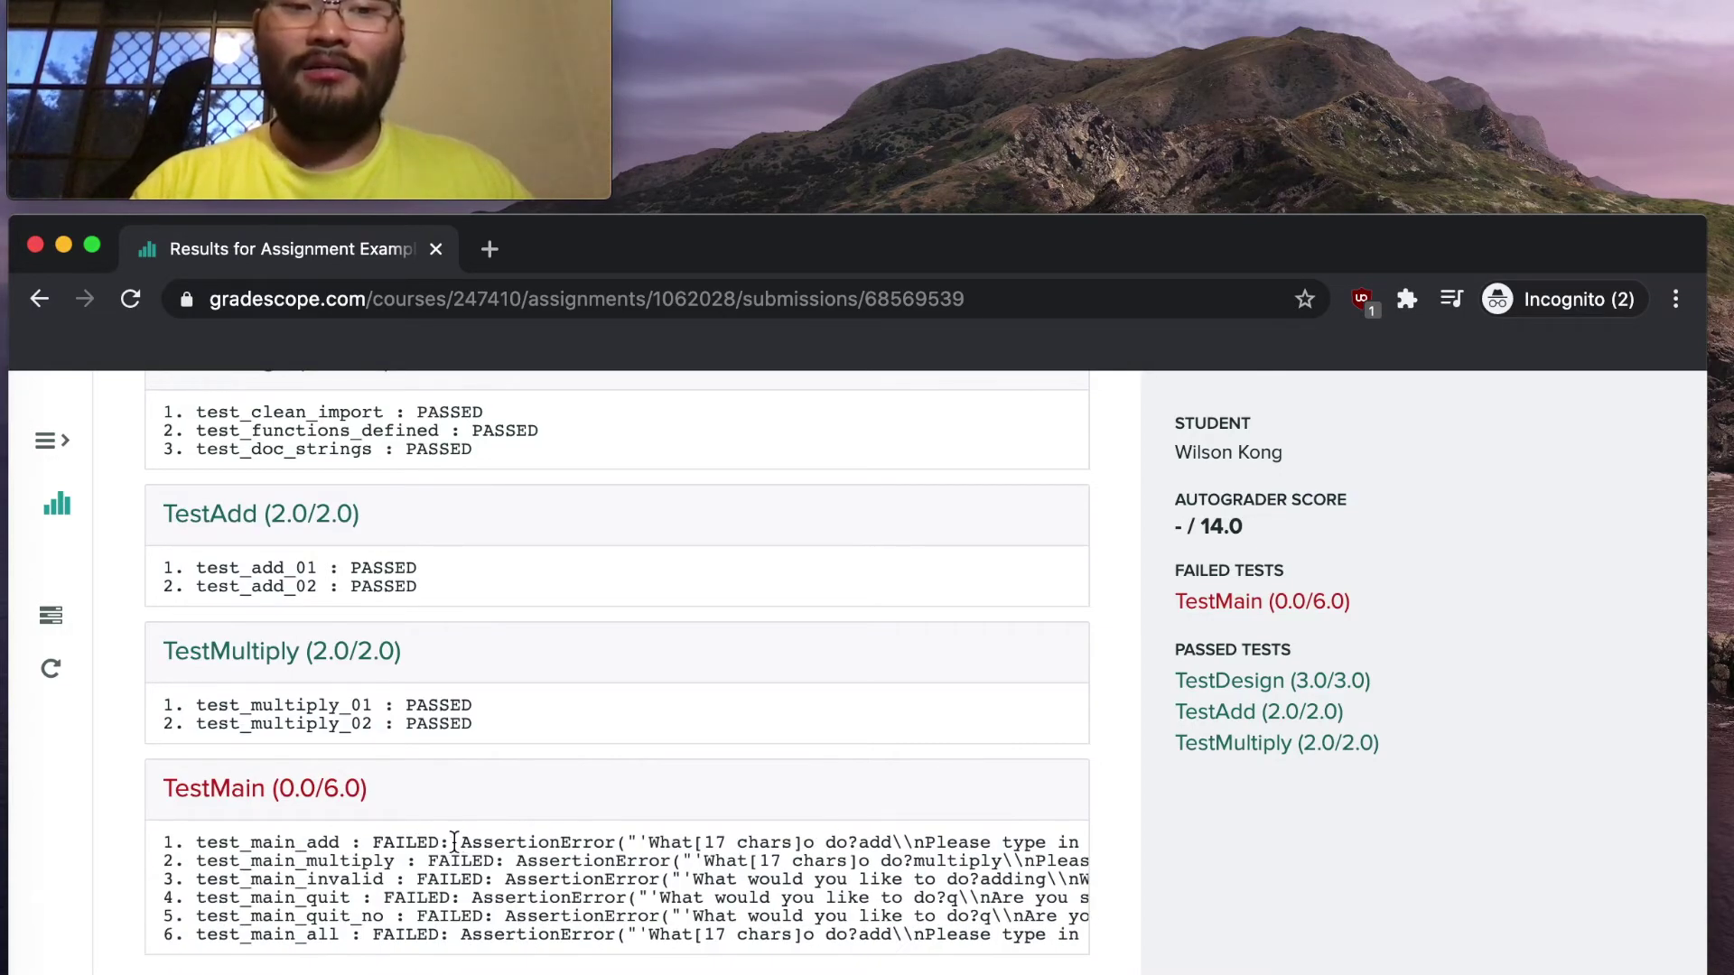
{"action": "left_click_drag", "start_coordinate": [457, 844], "coordinate": [1463, 844]}
{"action": "left_click", "coordinate": [623, 845]}
- Select the AssertionError messages and all six TestMain output lines to read them
{"action": "left_click_drag", "start_coordinate": [290, 871], "coordinate": [166, 941]}
{"action": "left_click_drag", "start_coordinate": [457, 842], "coordinate": [565, 860]}
{"action": "left_click", "coordinate": [174, 832]}
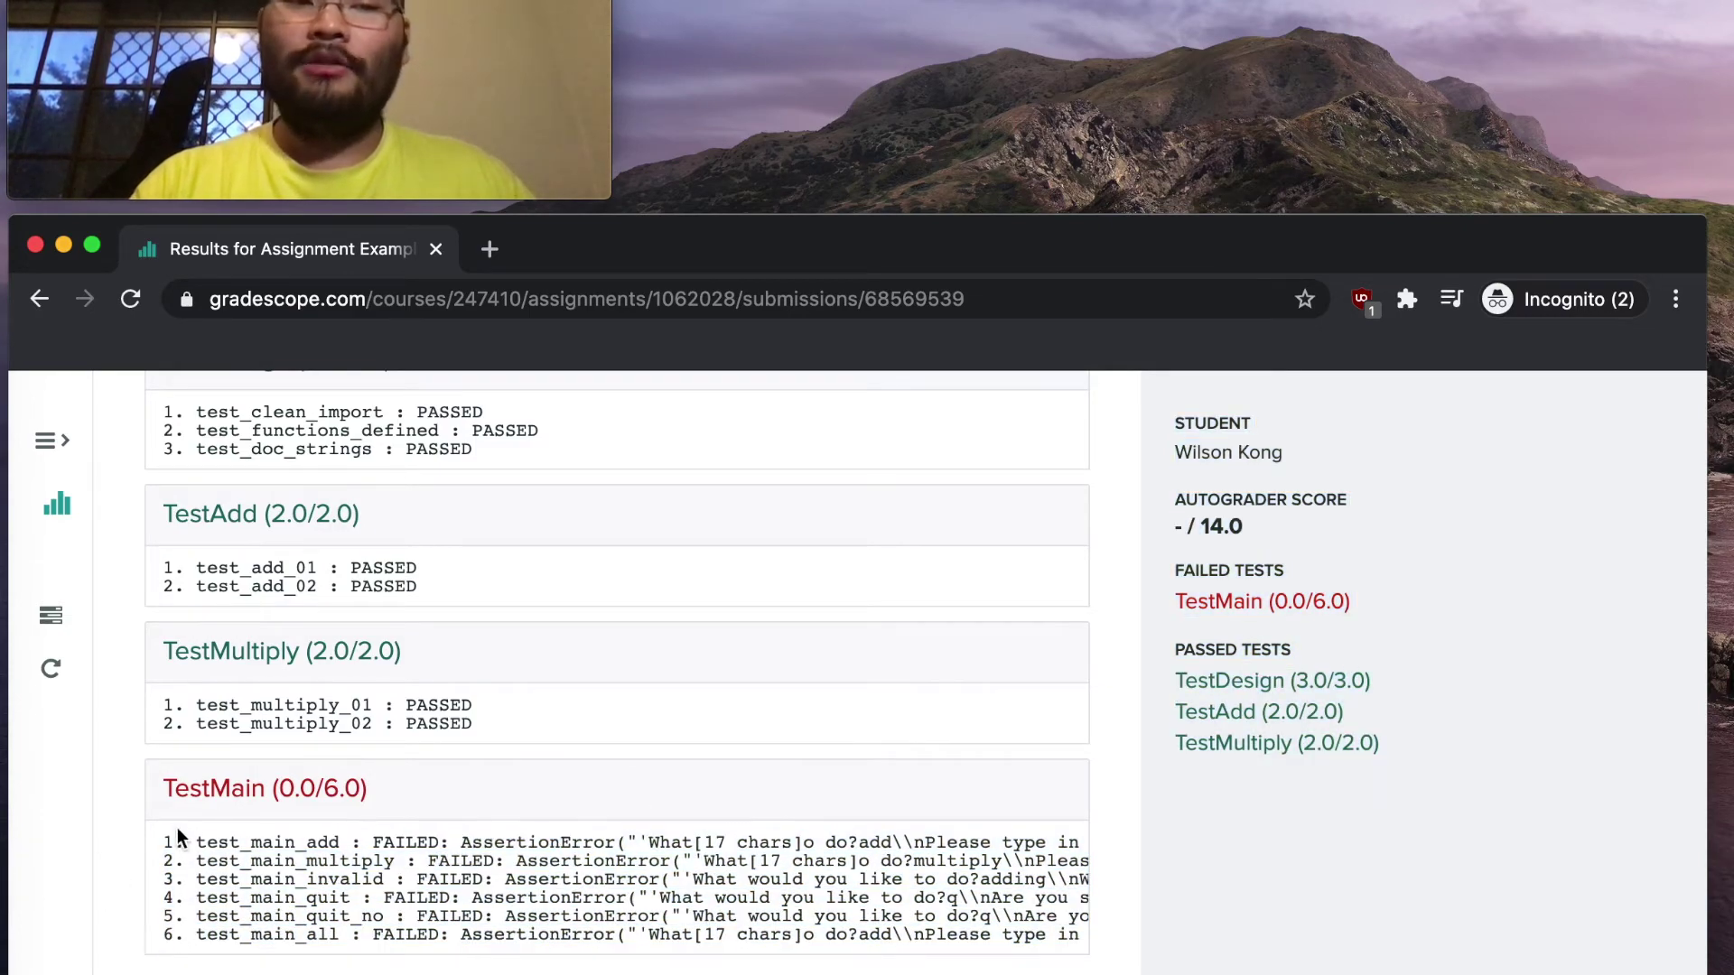
{"action": "left_click_drag", "start_coordinate": [163, 836], "coordinate": [1118, 939]}
{"action": "scroll", "coordinate": [1043, 885], "scroll_direction": "left", "scroll_amount": 5}
{"action": "left_click_drag", "start_coordinate": [933, 952], "coordinate": [310, 890]}
{"action": "scroll", "coordinate": [311, 885], "scroll_direction": "left", "scroll_amount": 5}
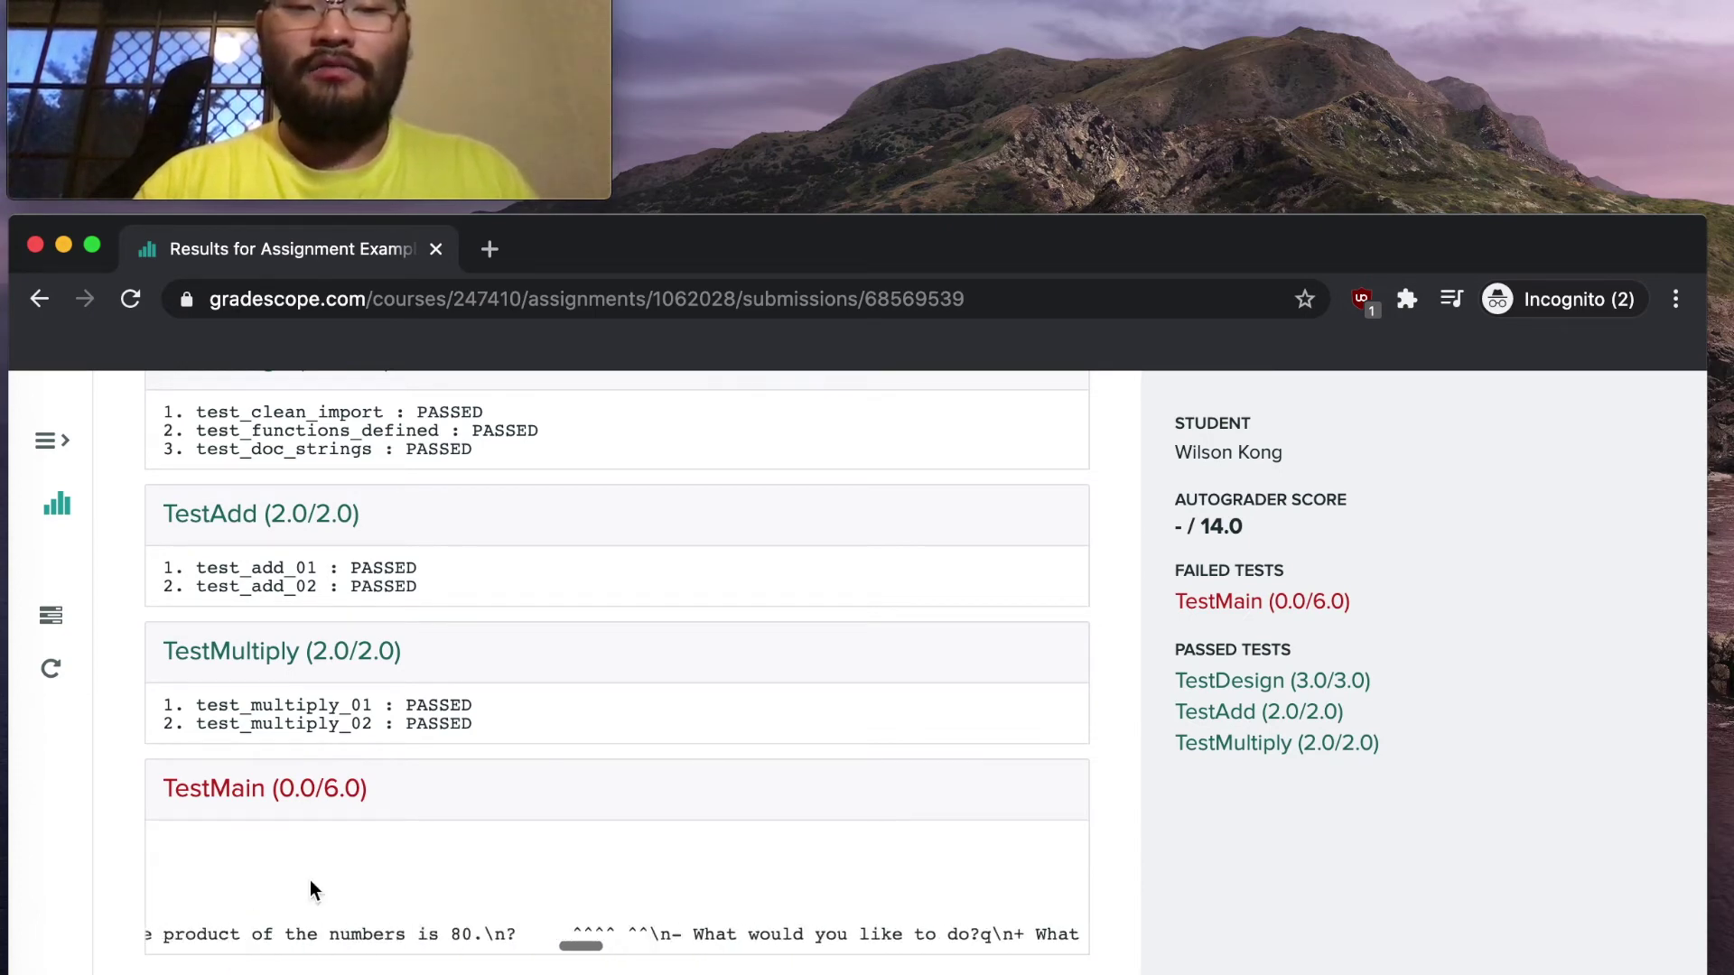
{"action": "scroll", "coordinate": [311, 885], "scroll_direction": "up", "scroll_amount": 3}
{"action": "scroll", "coordinate": [1036, 867], "scroll_direction": "left", "scroll_amount": 10}
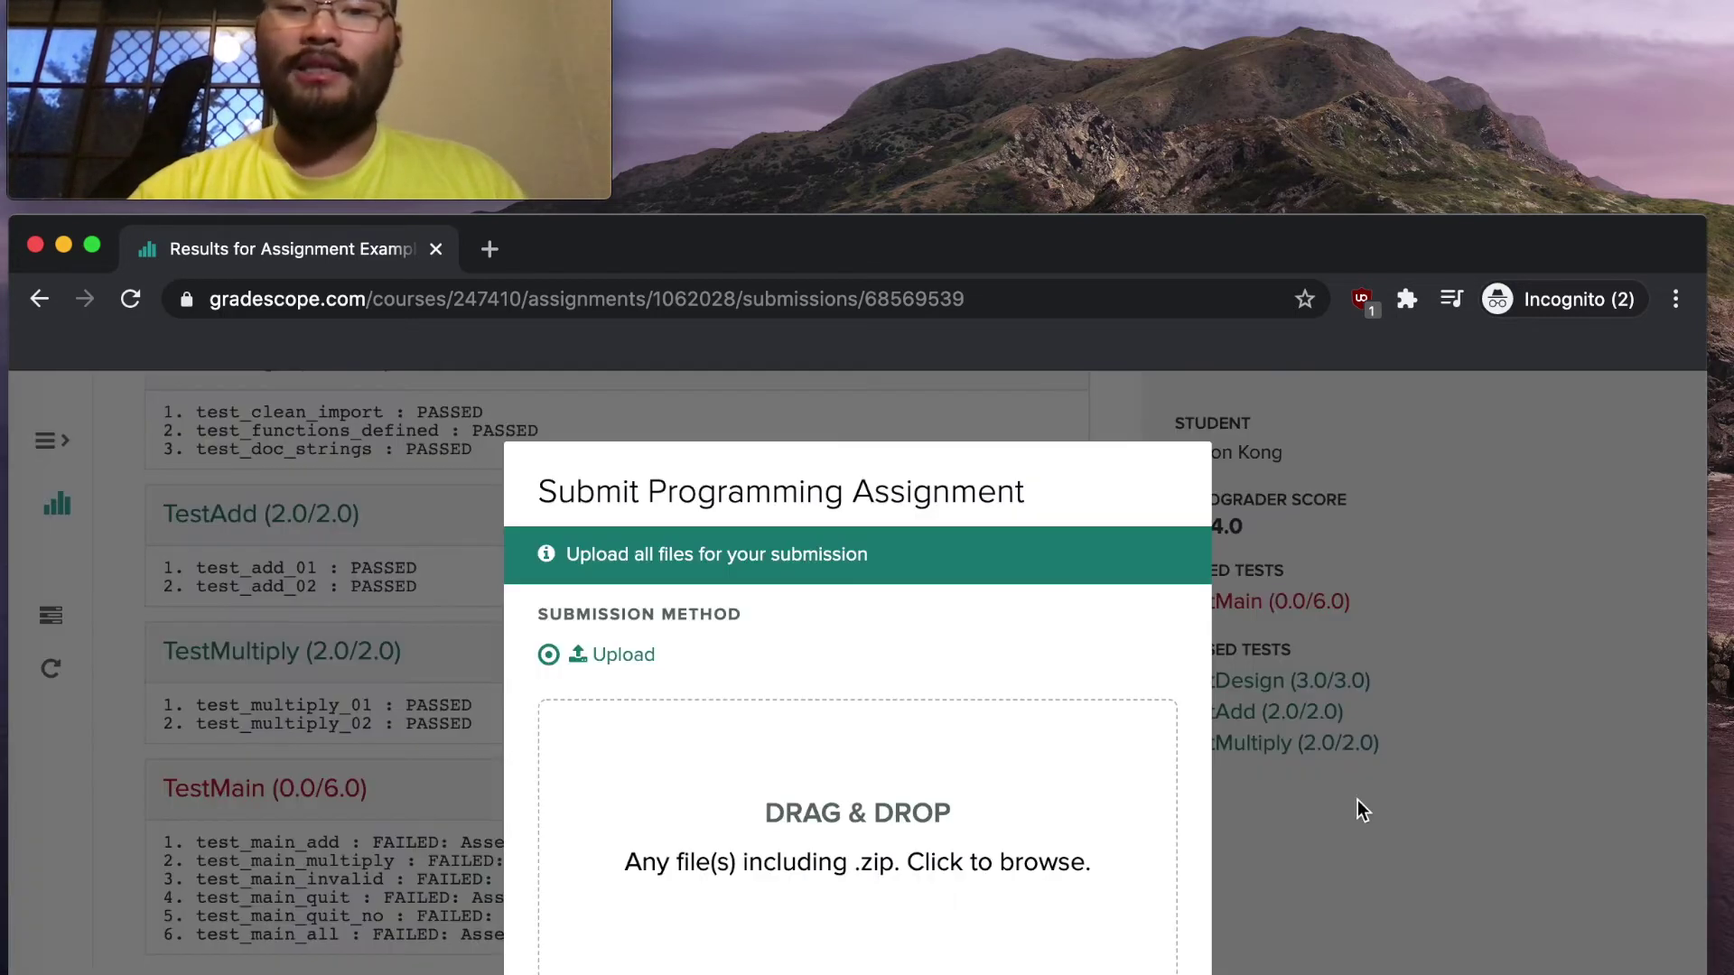
- Upload example.py from example_for_gradescope/working_example and close the success message
{"action": "left_click", "coordinate": [940, 824]}
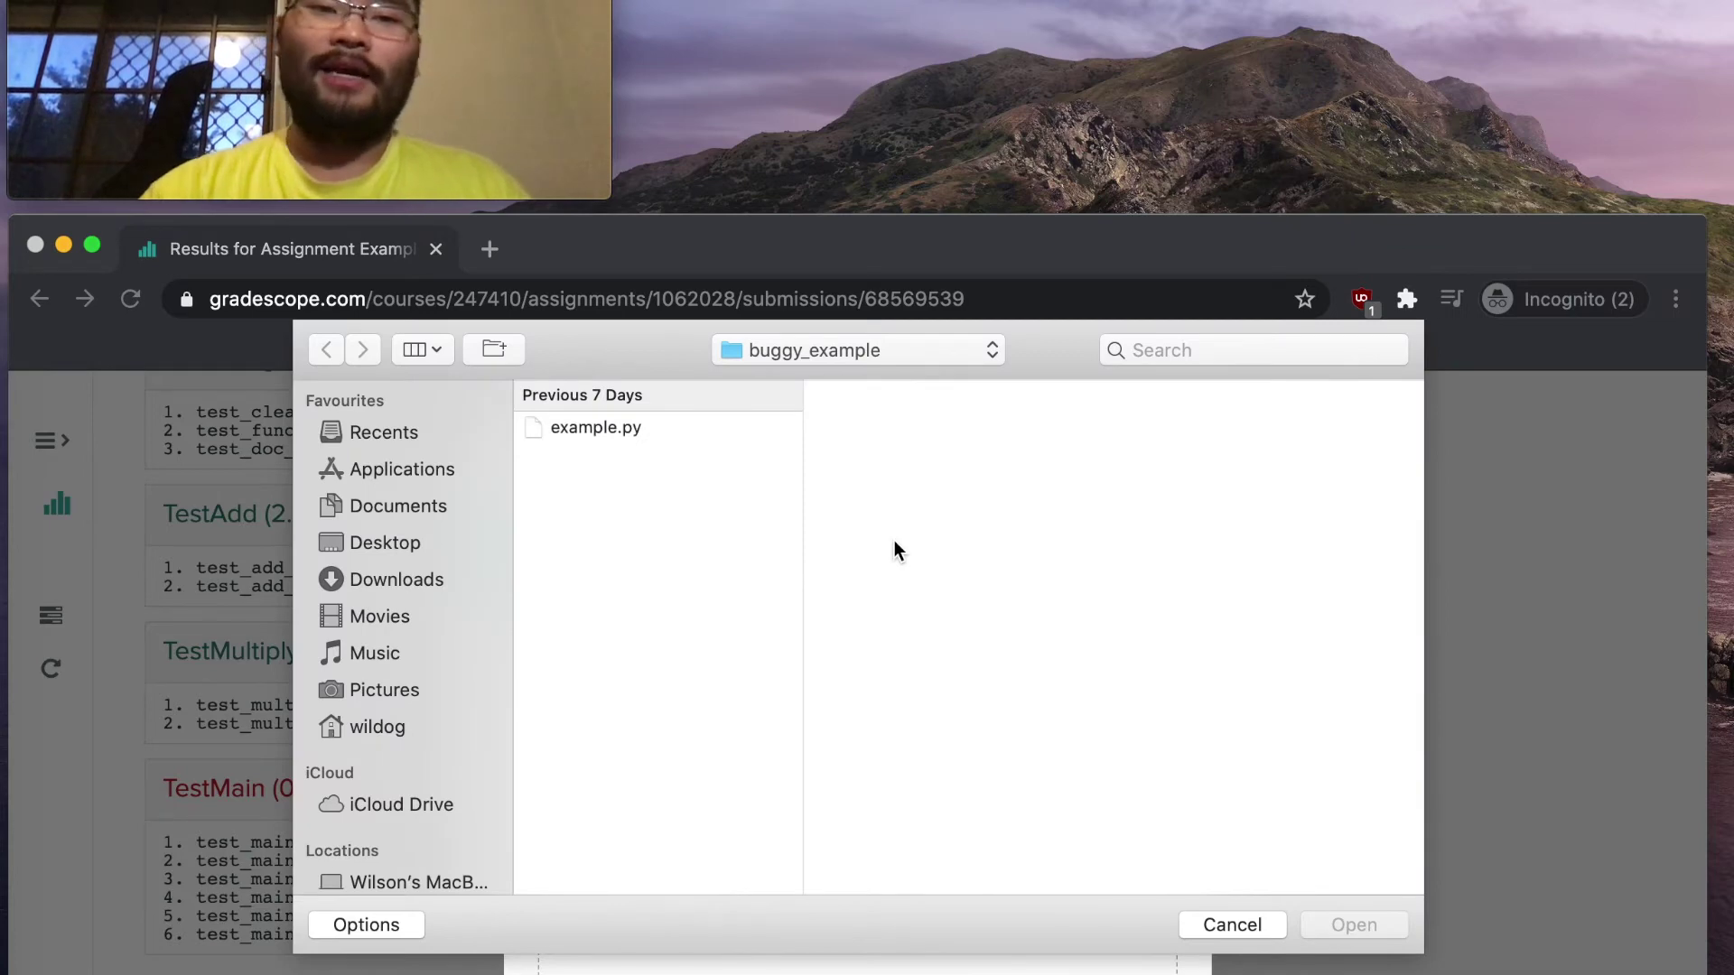
{"action": "left_click", "coordinate": [908, 350]}
{"action": "left_click", "coordinate": [909, 374]}
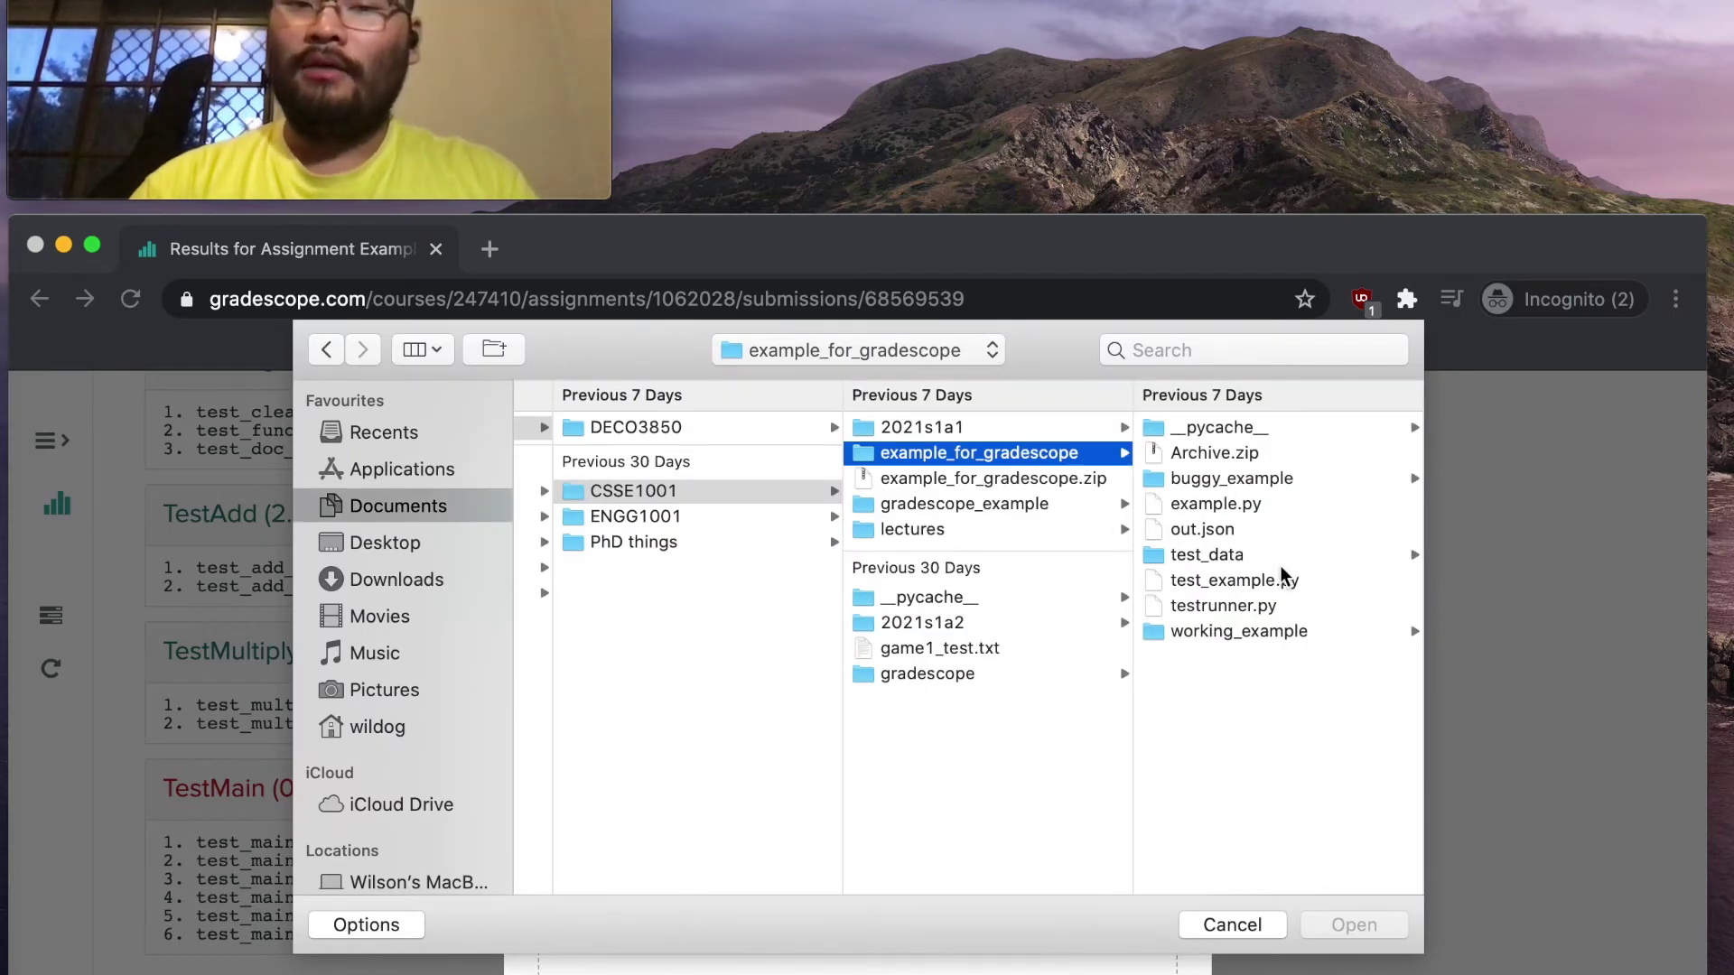
{"action": "left_click", "coordinate": [1281, 630]}
{"action": "key", "text": "Right"}
{"action": "key", "text": "Return"}
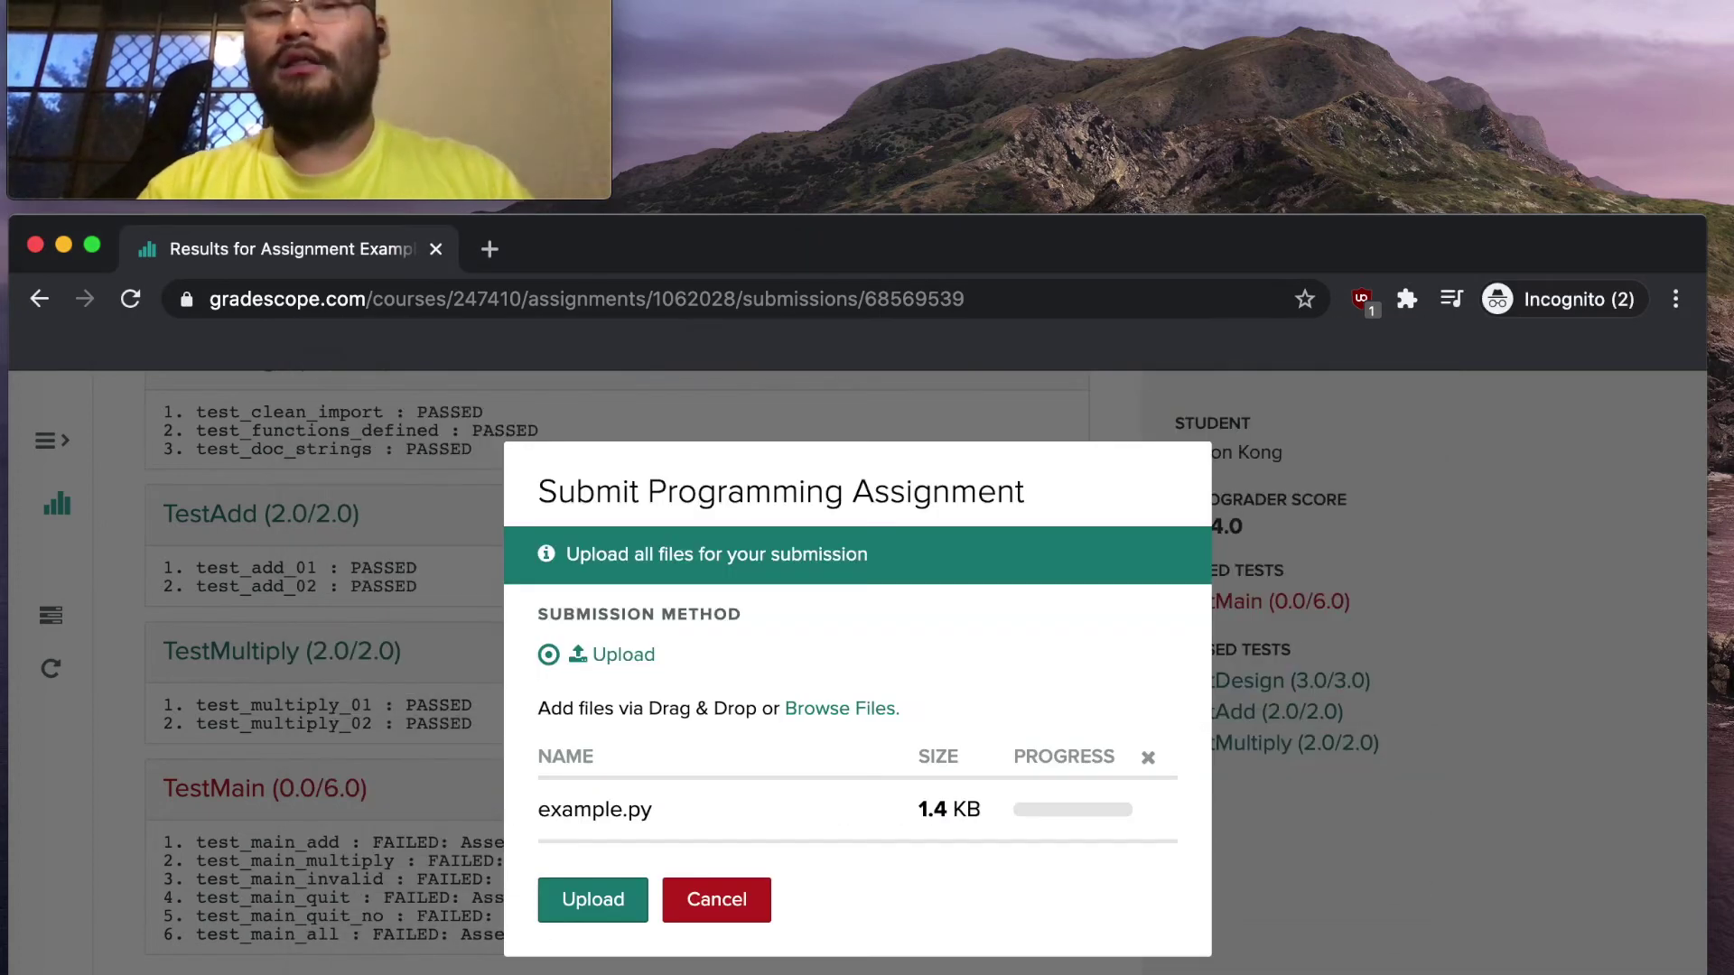
{"action": "left_click", "coordinate": [588, 899]}
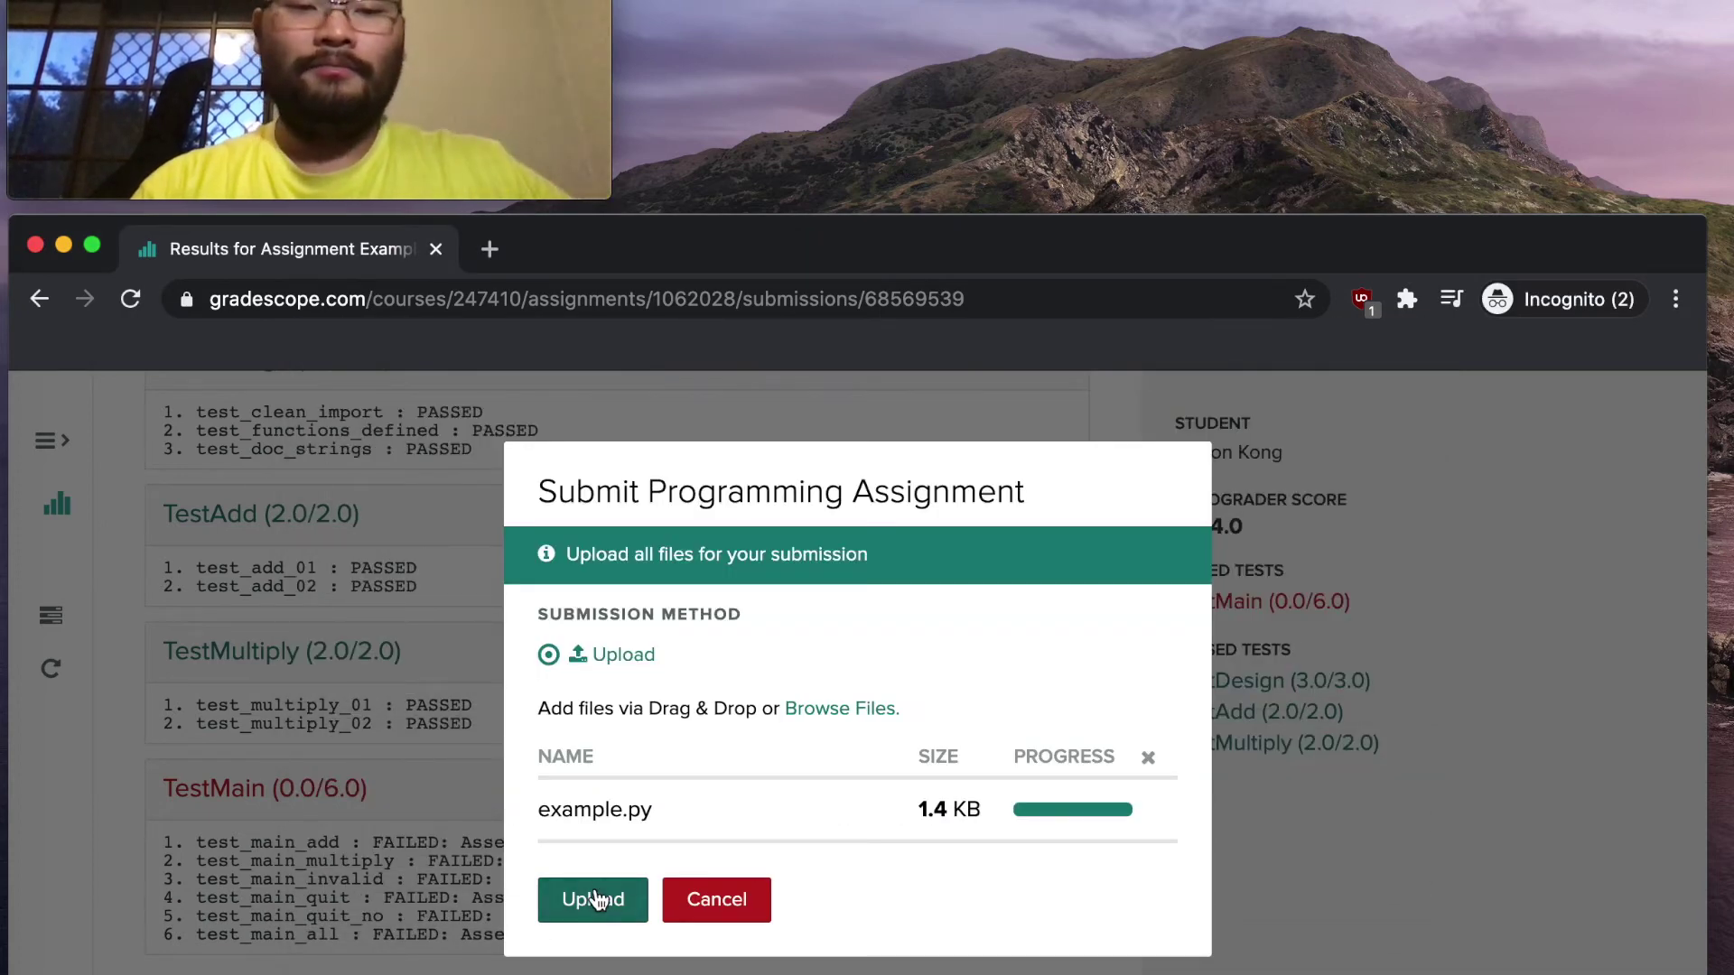
{"action": "left_click", "coordinate": [1167, 833]}
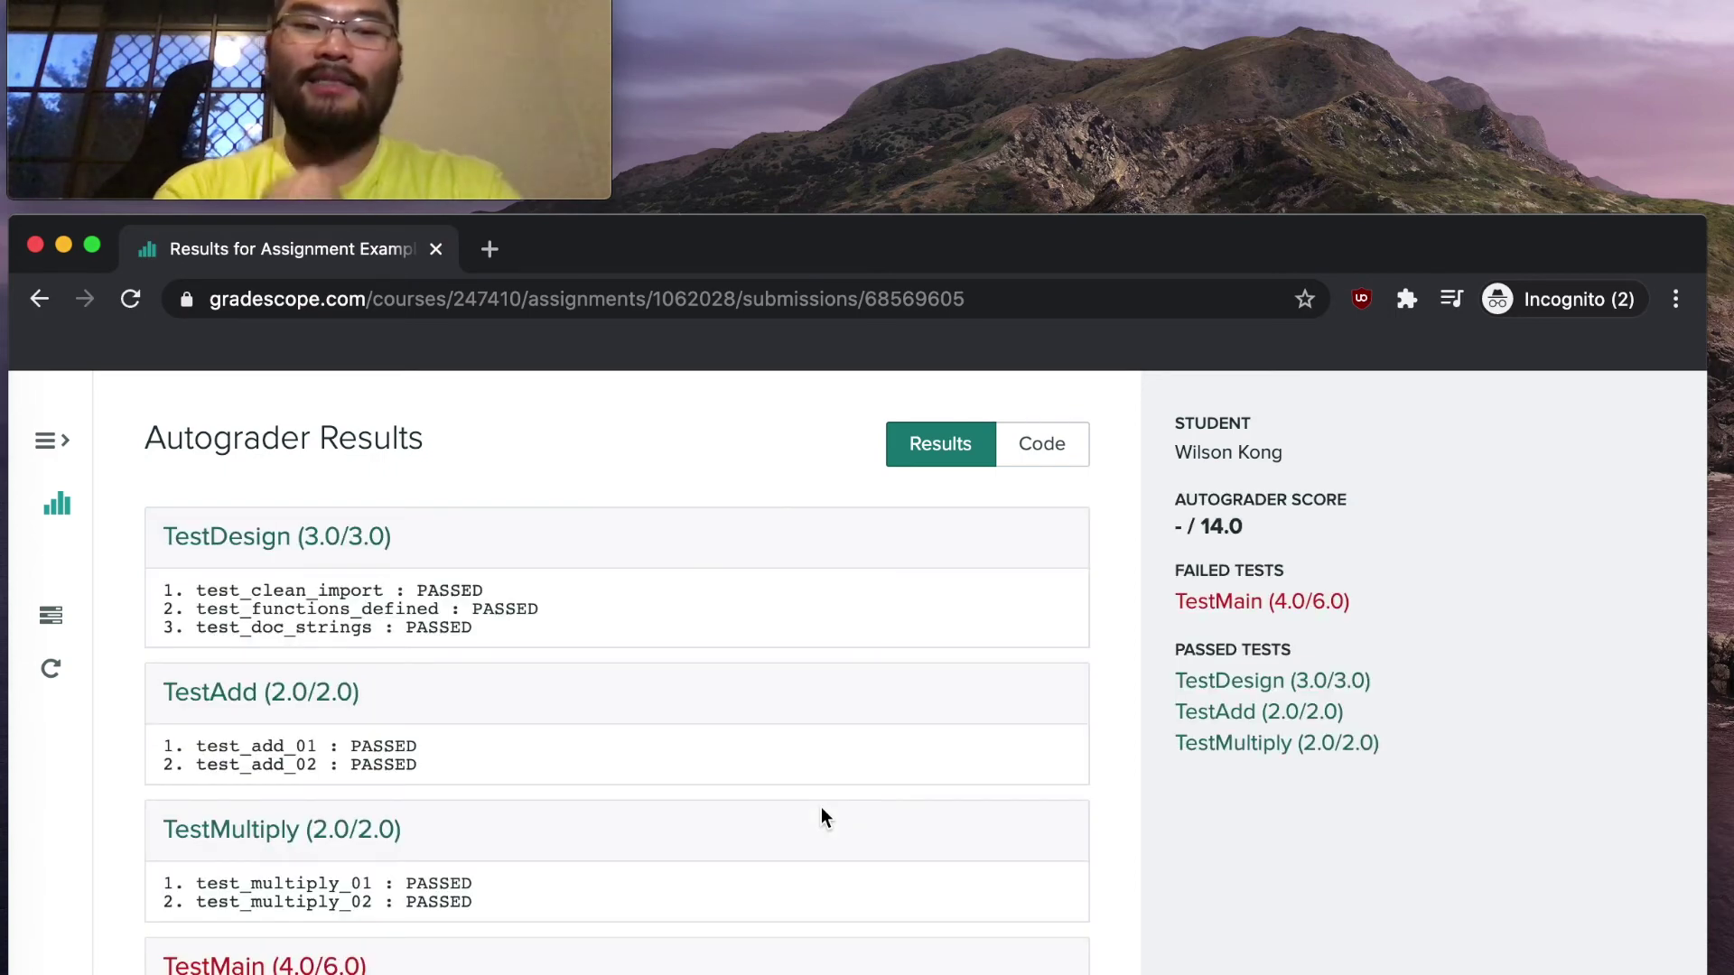
{"action": "scroll", "coordinate": [606, 789], "scroll_direction": "down", "scroll_amount": 3}
{"action": "left_click", "coordinate": [388, 777]}
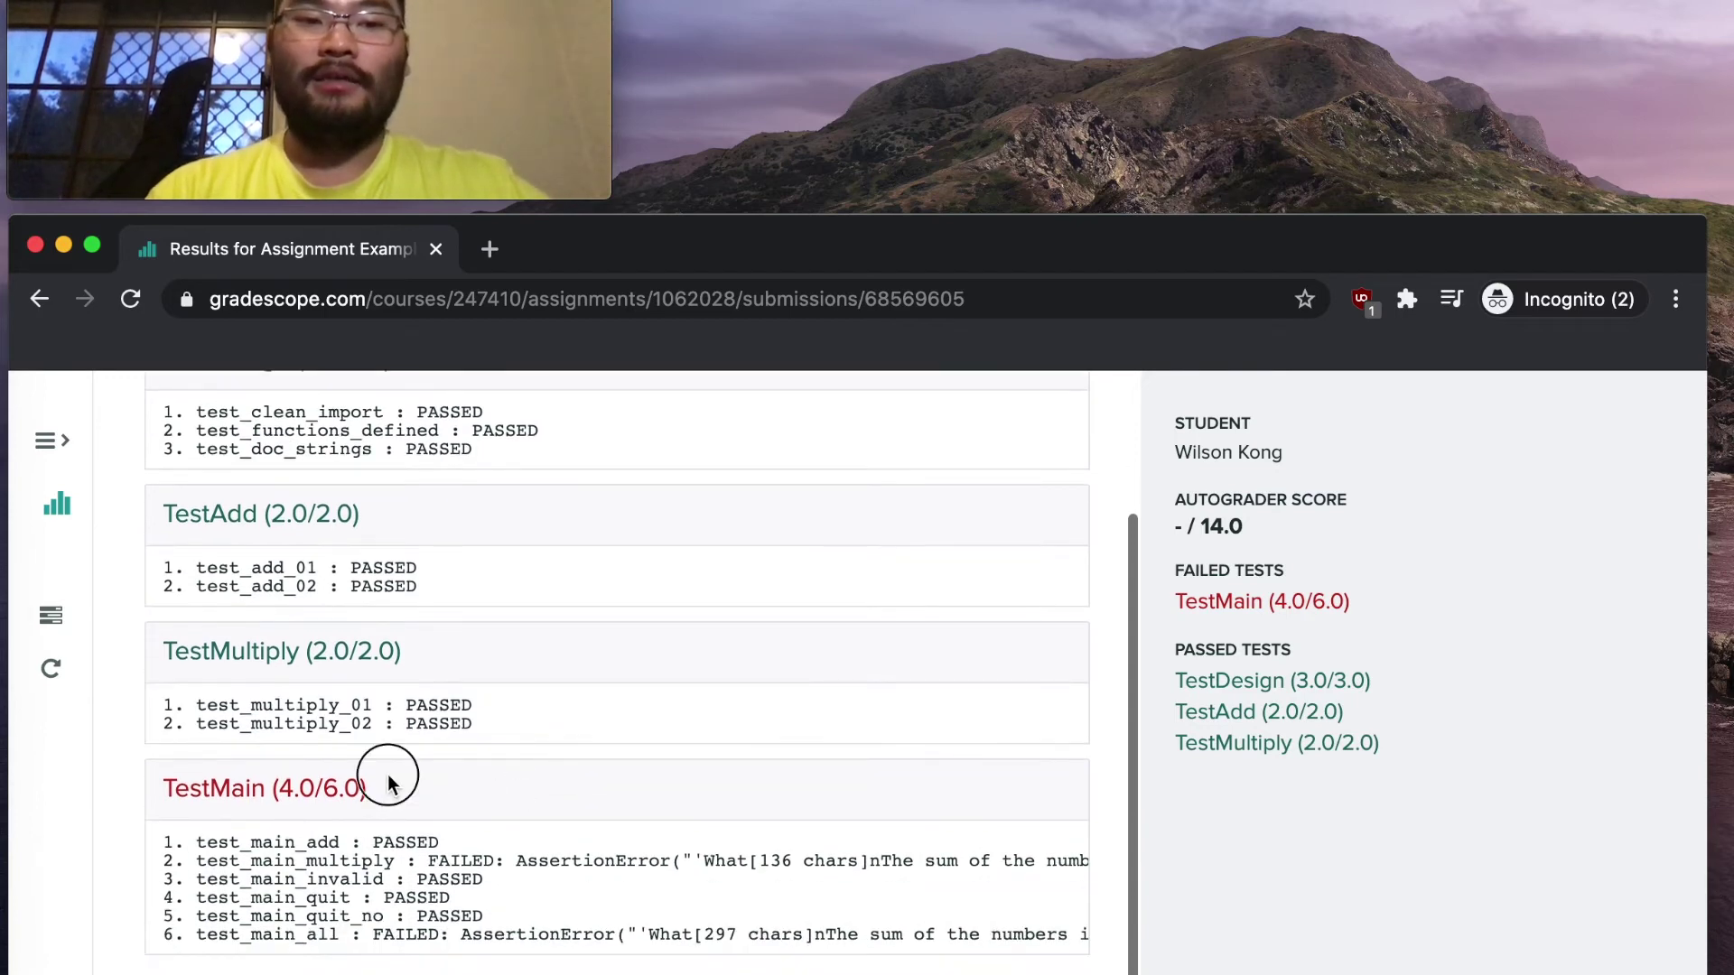
{"action": "double_click", "coordinate": [461, 845]}
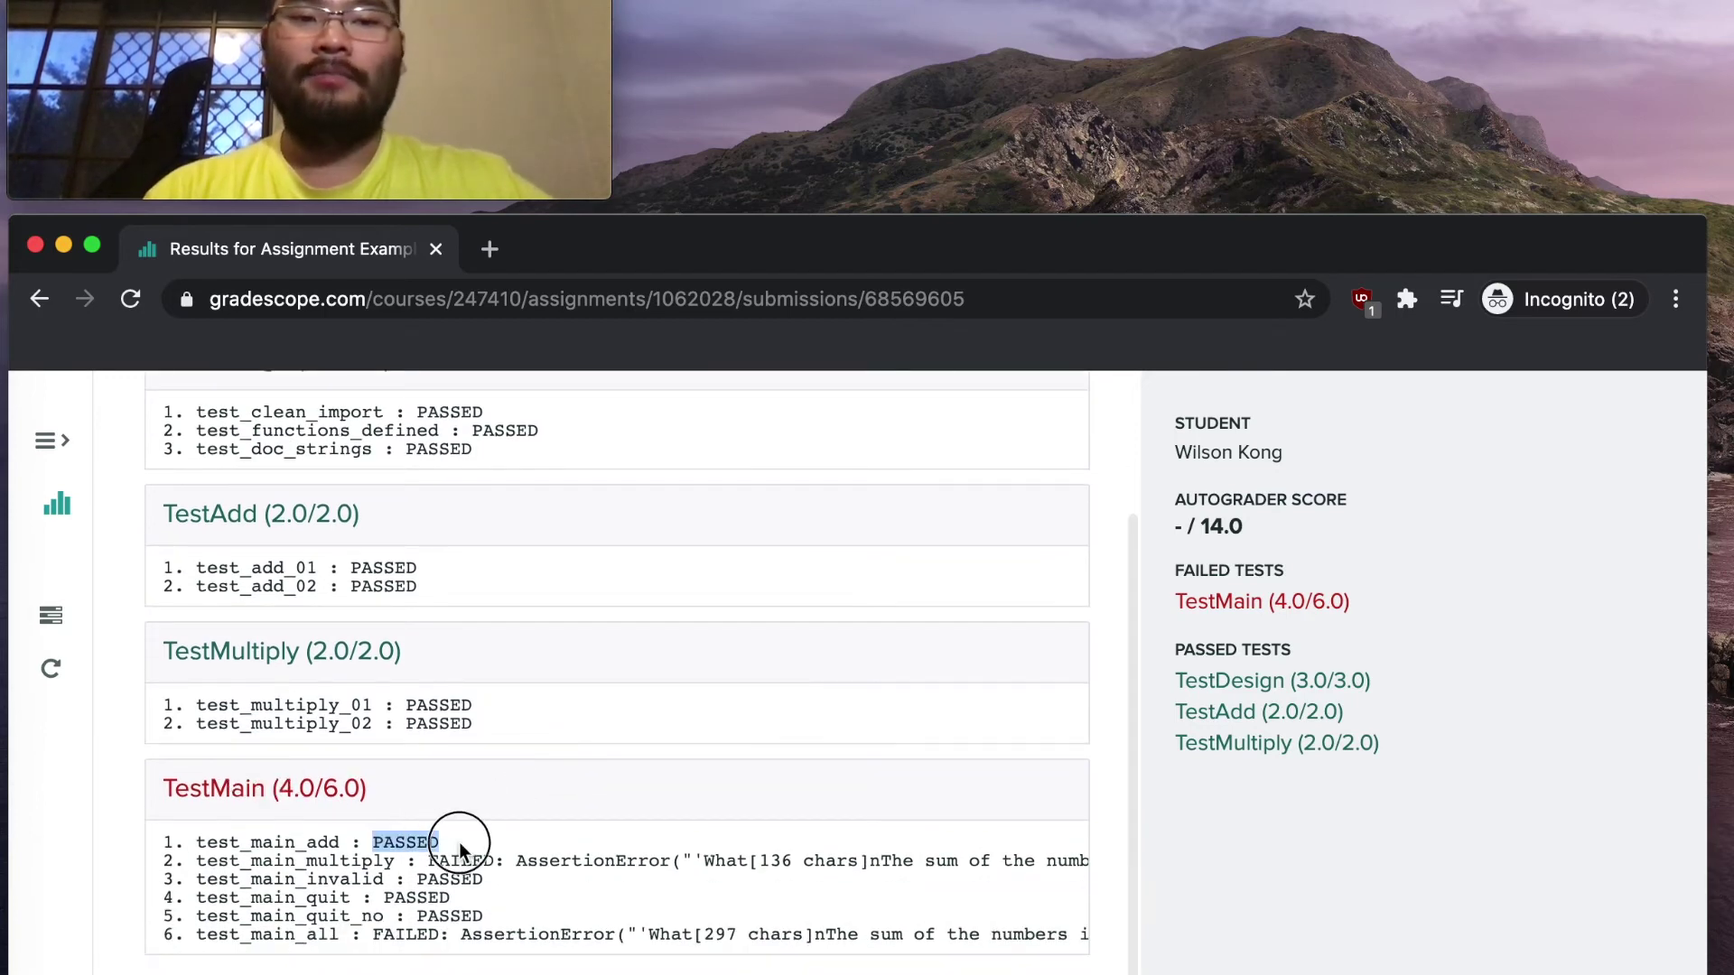
{"action": "left_click_drag", "start_coordinate": [439, 860], "coordinate": [1031, 852]}
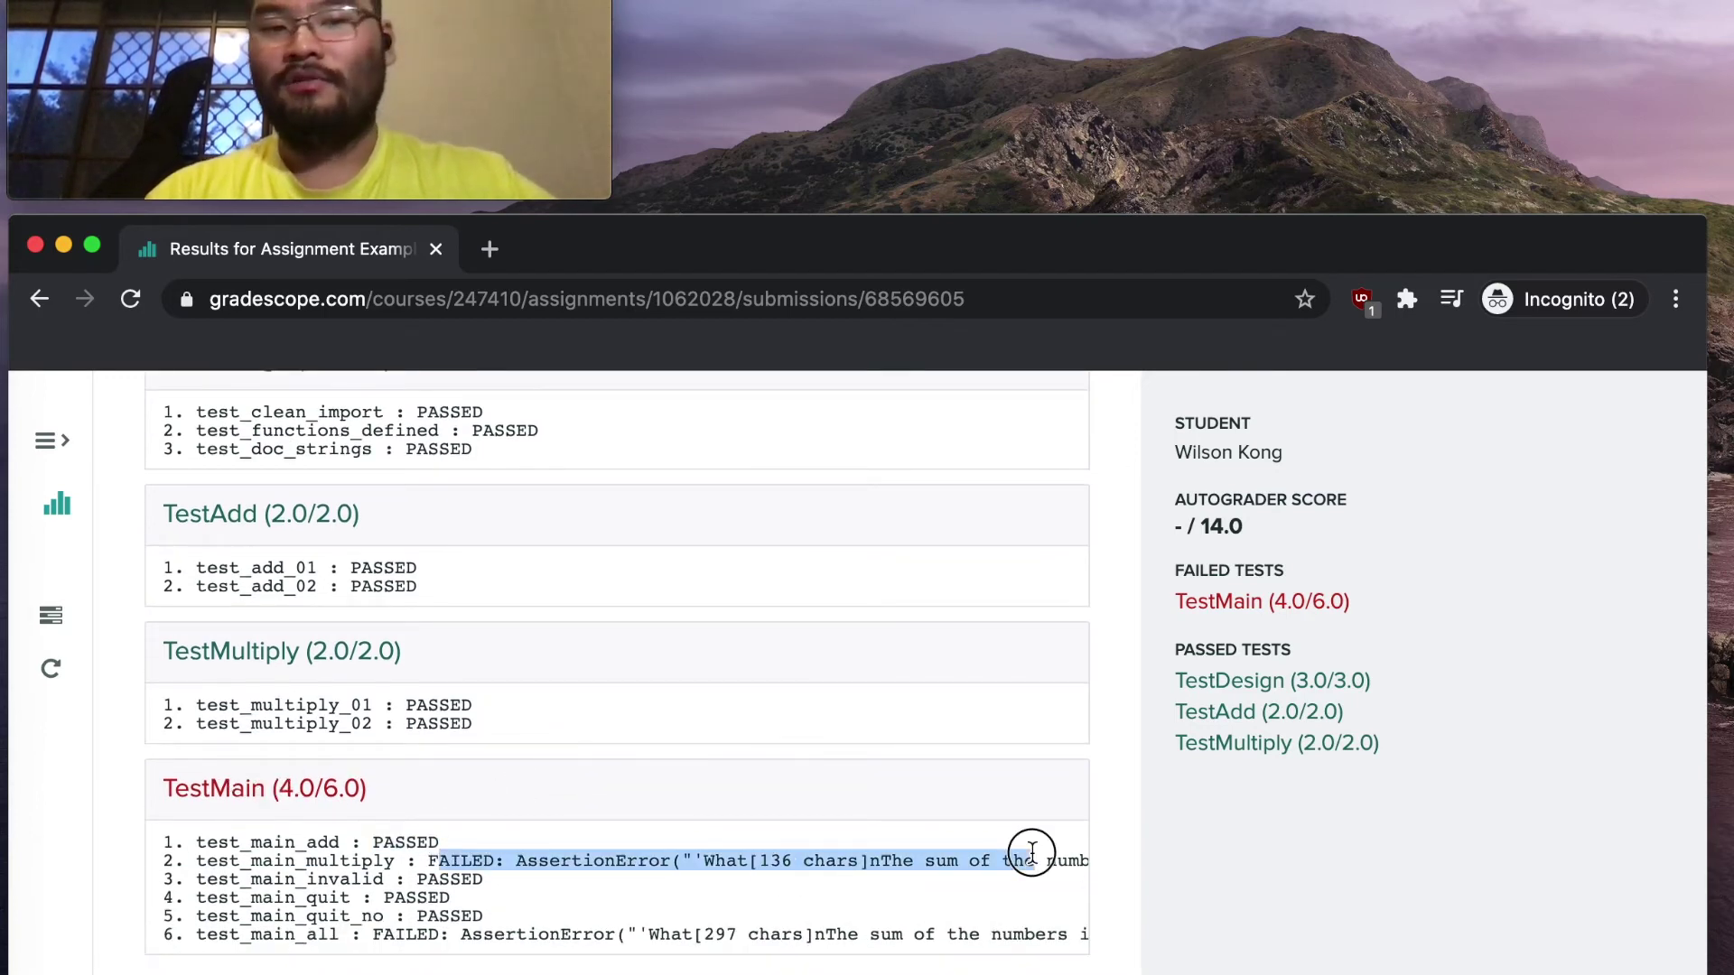
{"action": "scroll", "coordinate": [1032, 852], "scroll_direction": "right", "scroll_amount": 10}
{"action": "scroll", "coordinate": [1032, 852], "scroll_direction": "left", "scroll_amount": 15}
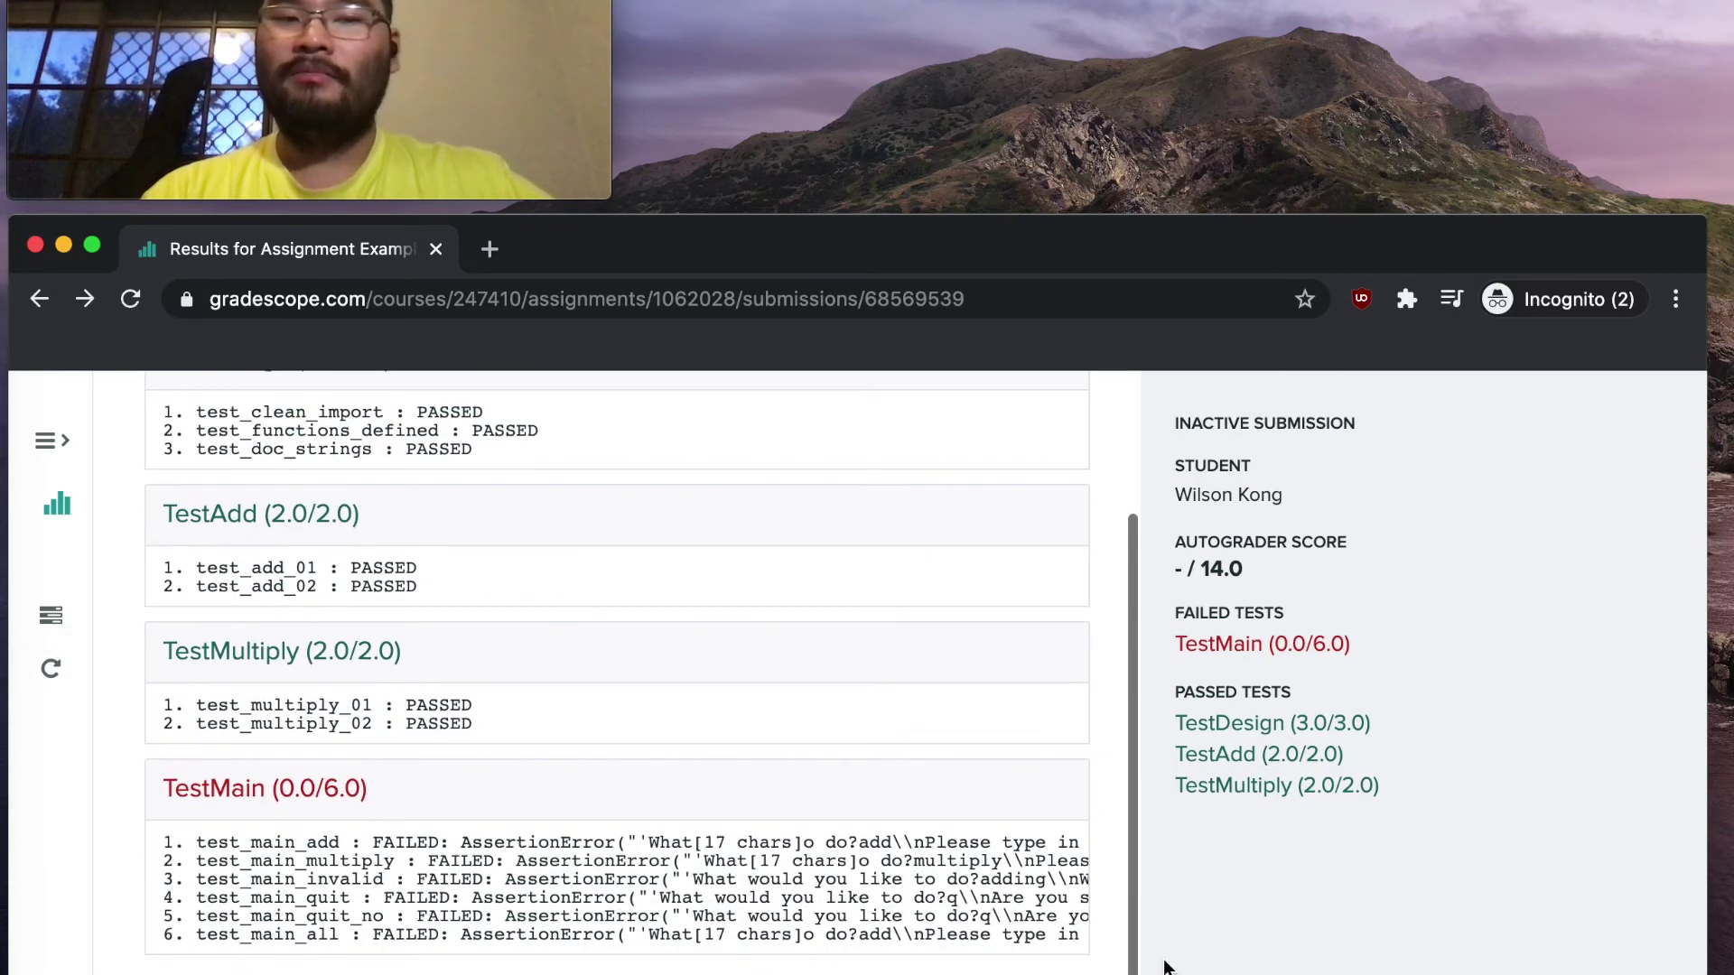
{"action": "scroll", "coordinate": [763, 587], "scroll_direction": "up", "scroll_amount": 3}
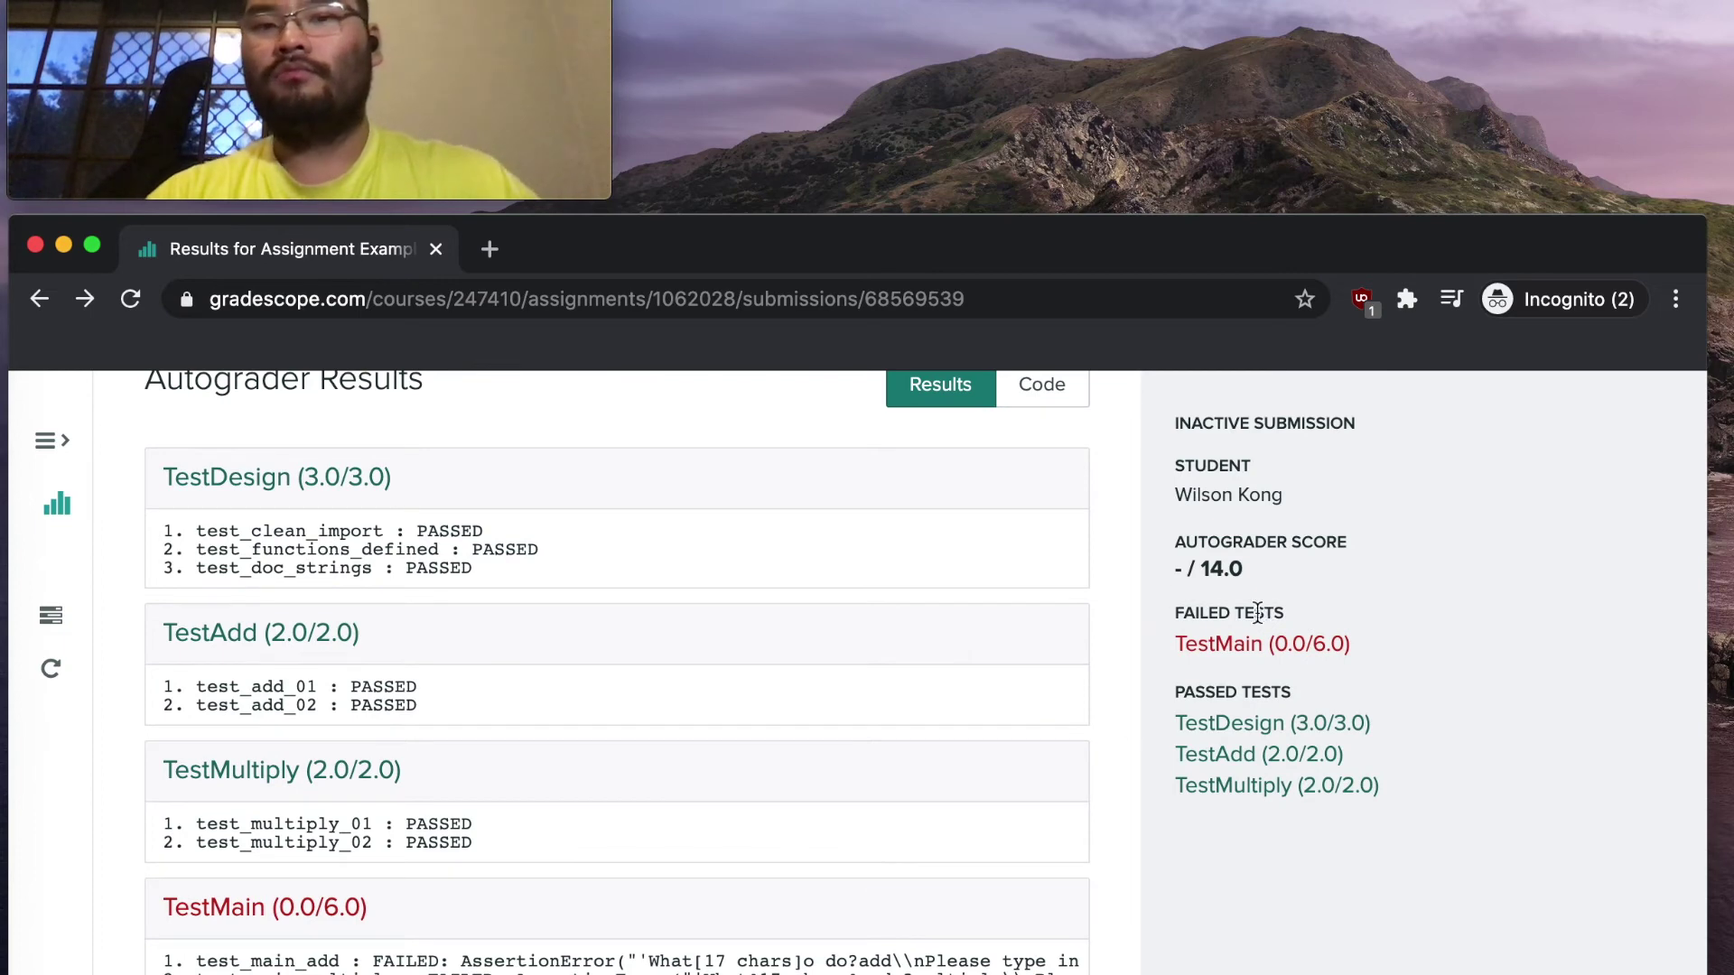
{"action": "scroll", "coordinate": [1123, 728], "scroll_direction": "right", "scroll_amount": 10}
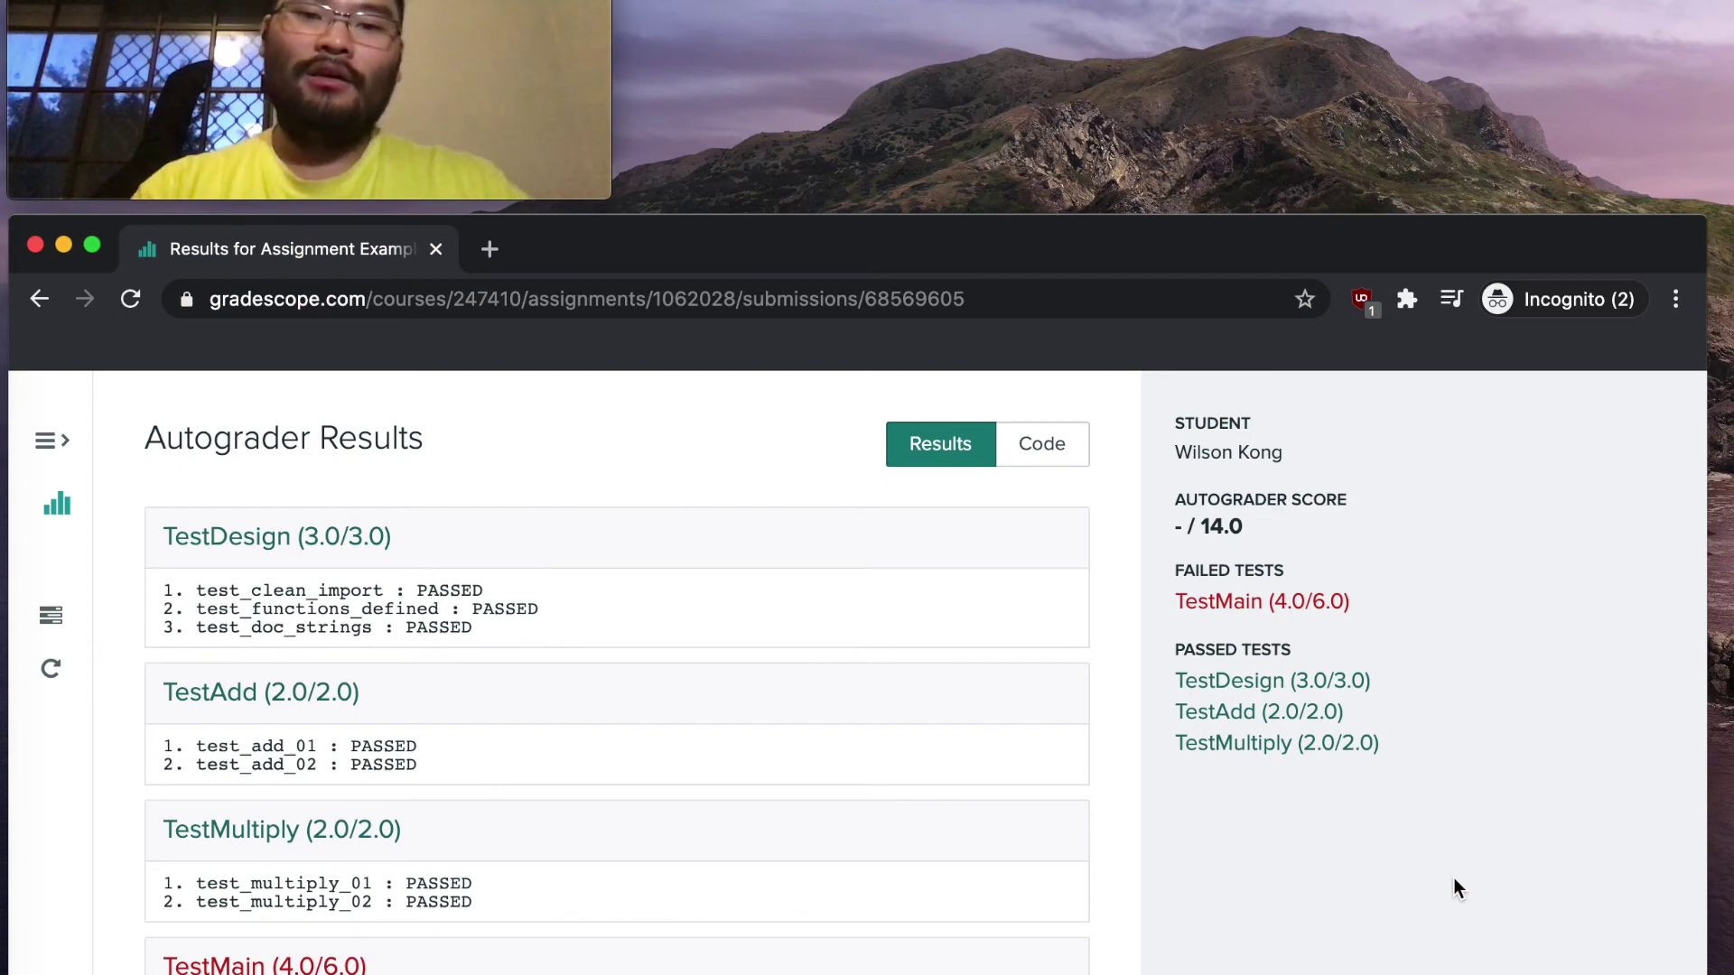
{"action": "left_click", "coordinate": [51, 615]}
{"action": "scroll", "coordinate": [940, 945], "scroll_direction": "down", "scroll_amount": 8}
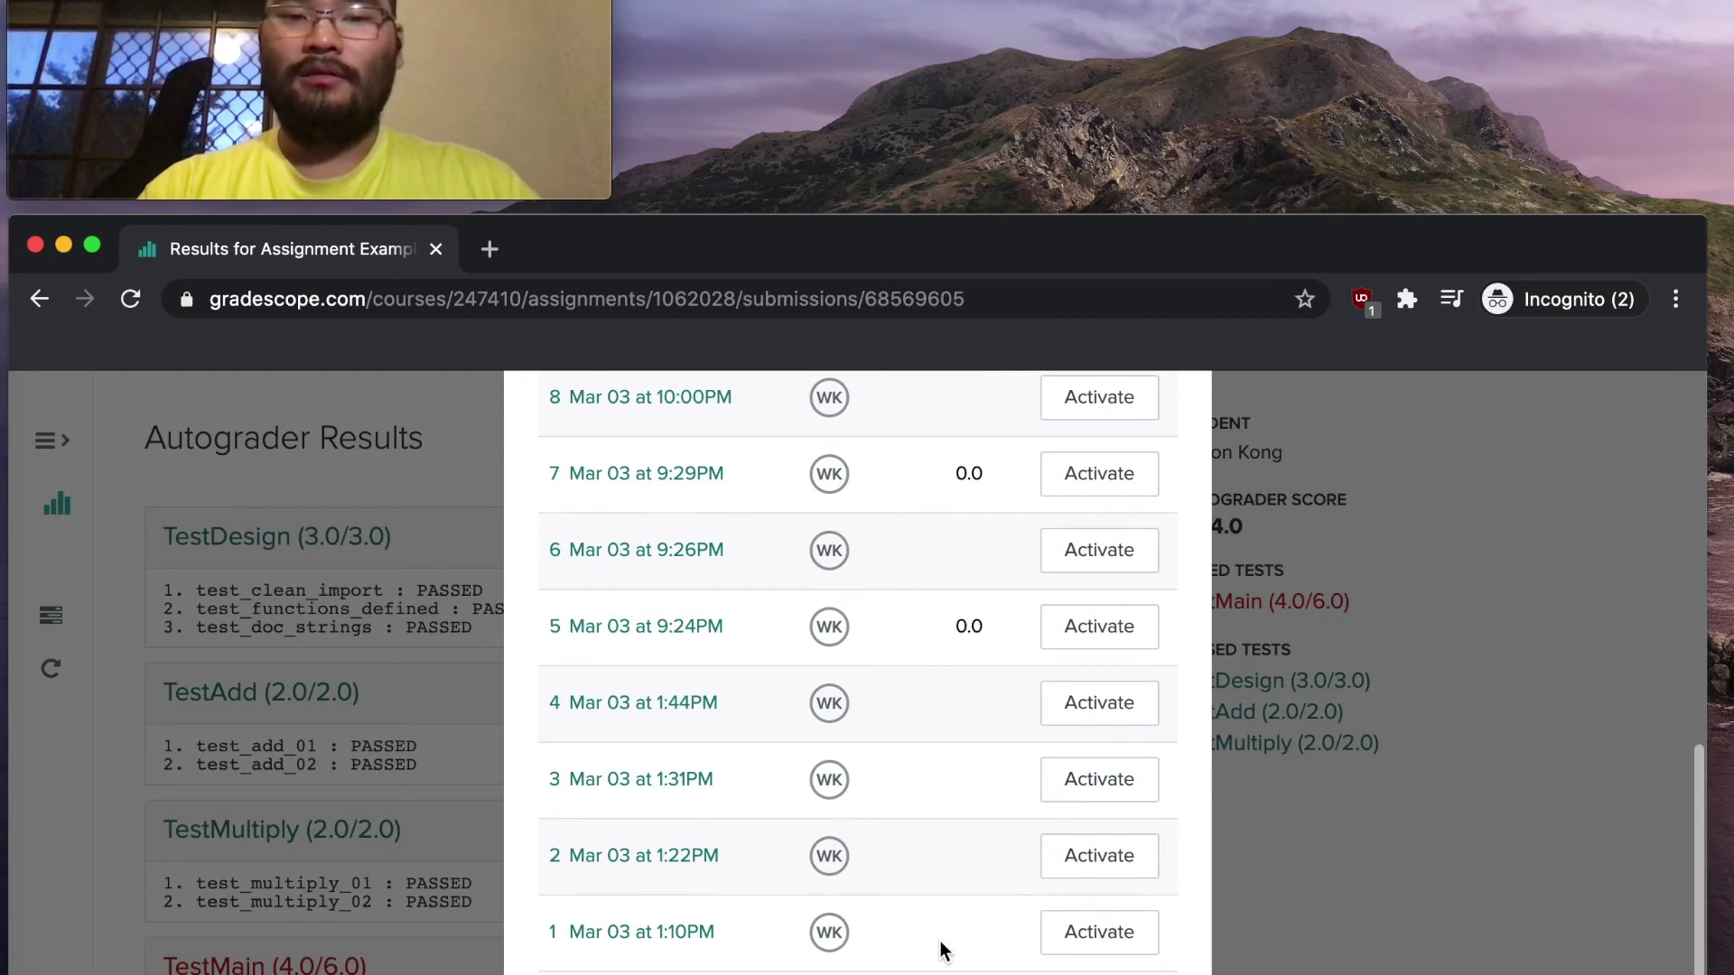
{"action": "scroll", "coordinate": [832, 508], "scroll_direction": "up", "scroll_amount": 5}
{"action": "scroll", "coordinate": [832, 507], "scroll_direction": "up", "scroll_amount": 3}
{"action": "left_click", "coordinate": [1481, 777]}
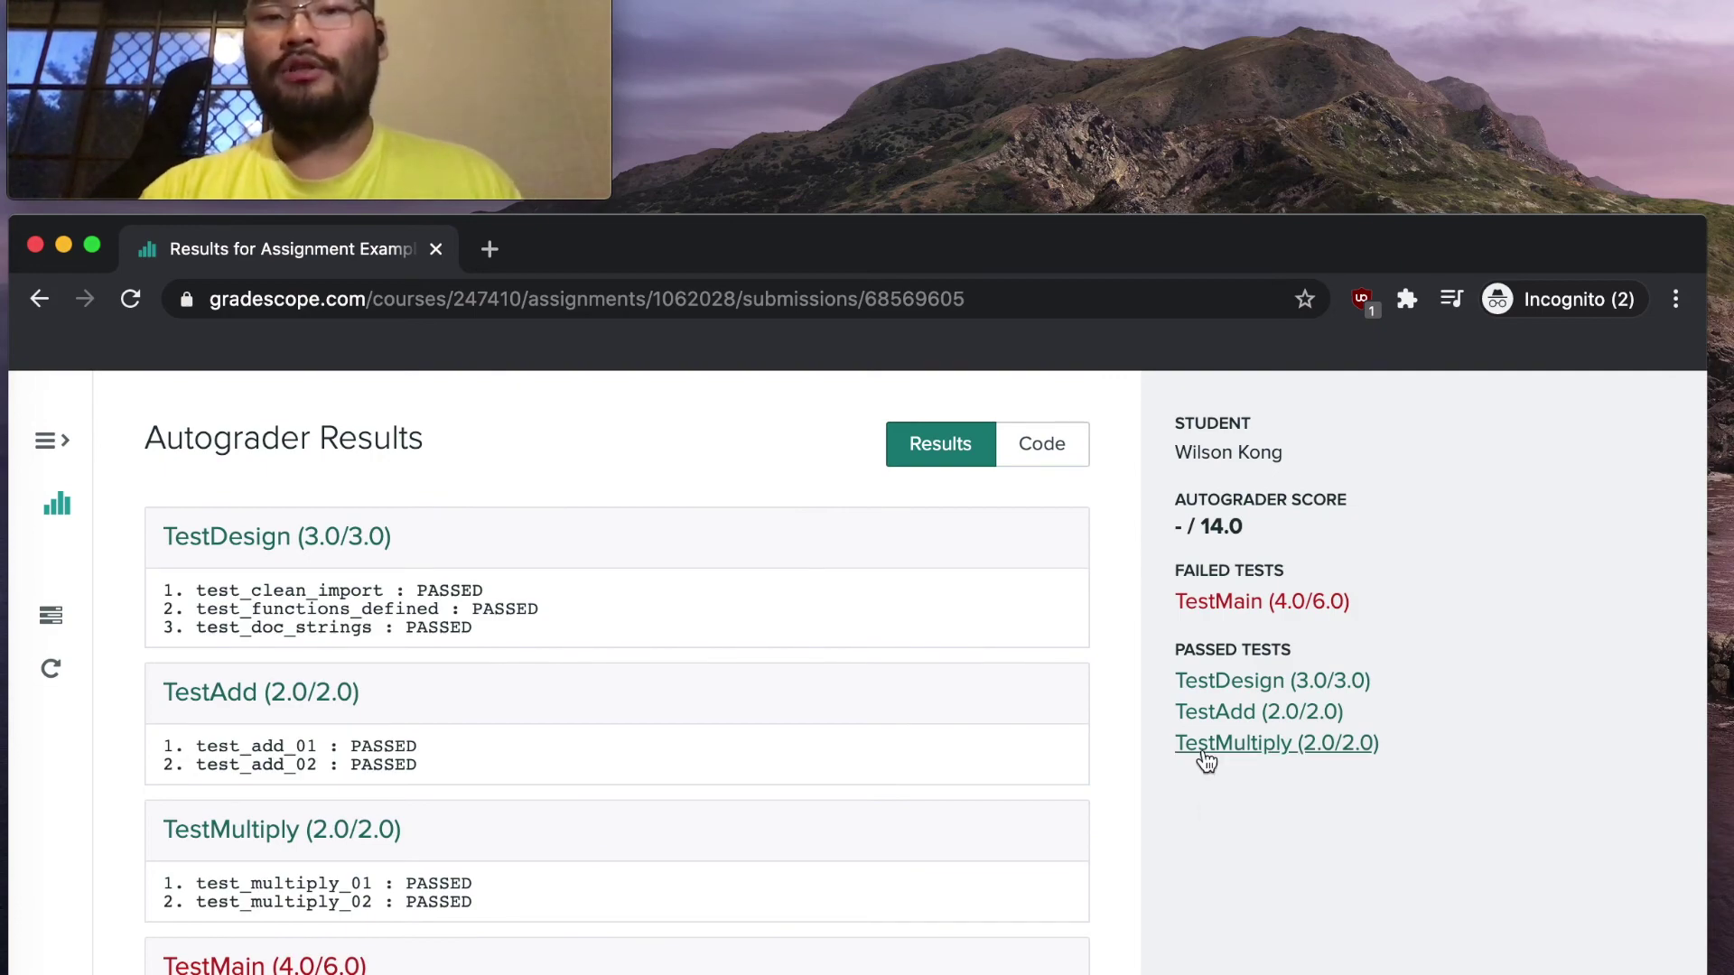
{"action": "left_click", "coordinate": [1039, 446]}
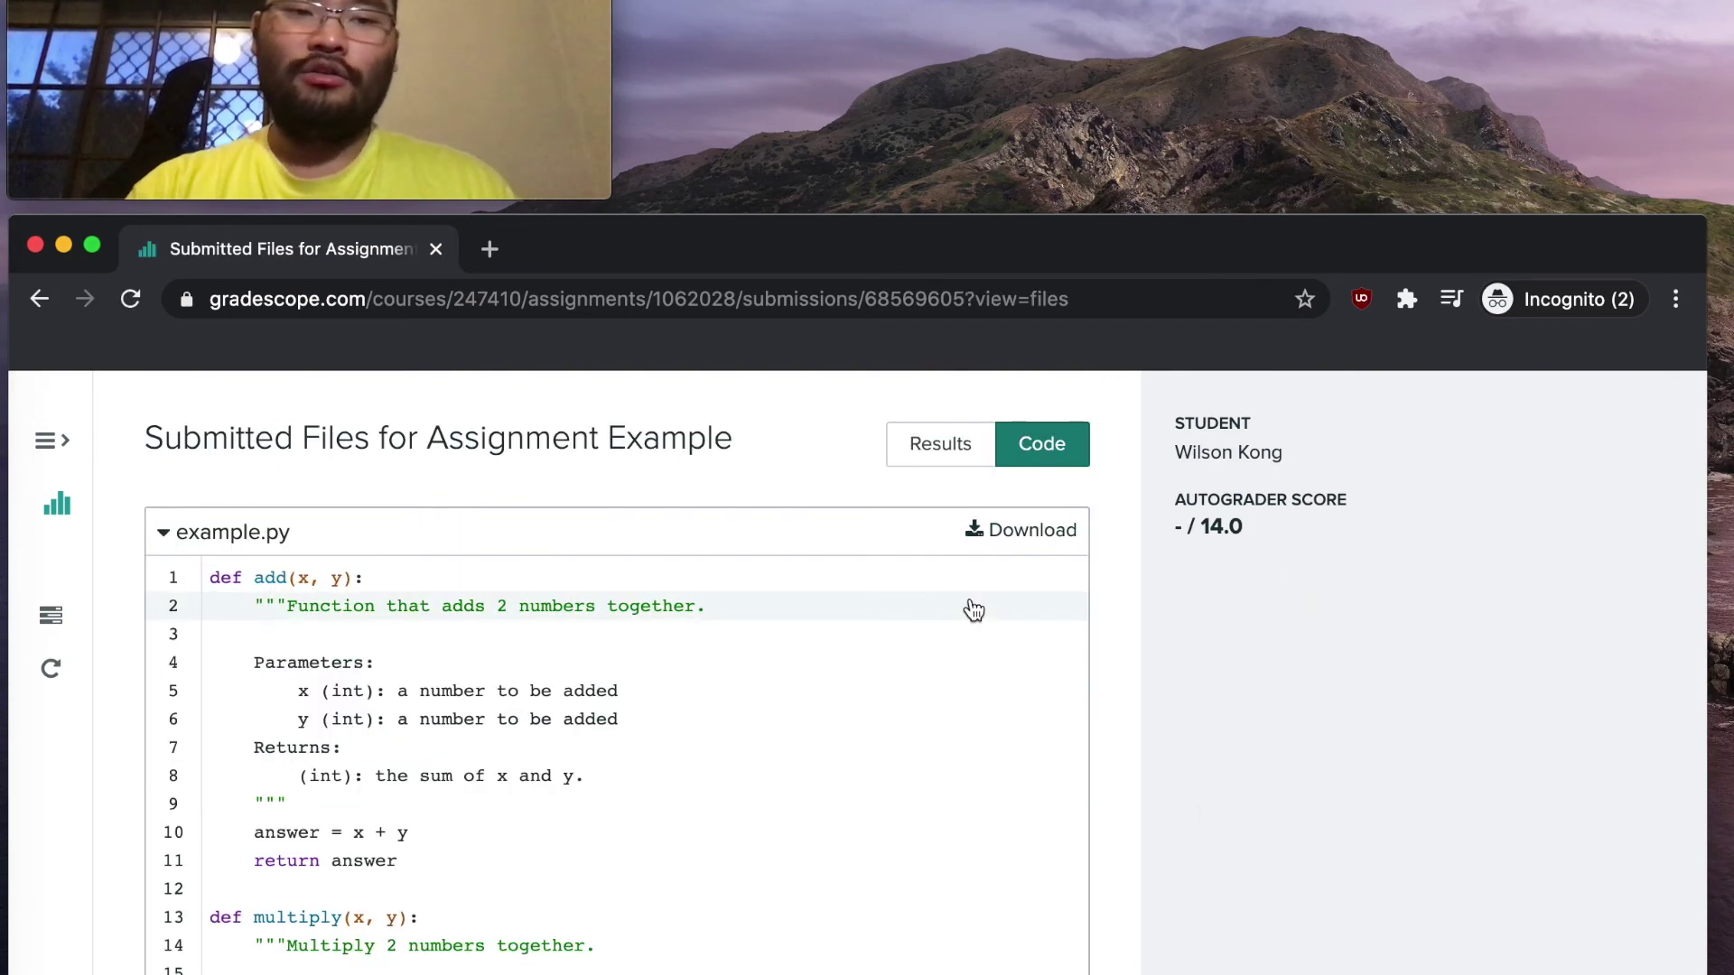
{"action": "scroll", "coordinate": [1048, 839], "scroll_direction": "down", "scroll_amount": 10}
{"action": "scroll", "coordinate": [1044, 827], "scroll_direction": "up", "scroll_amount": 10}
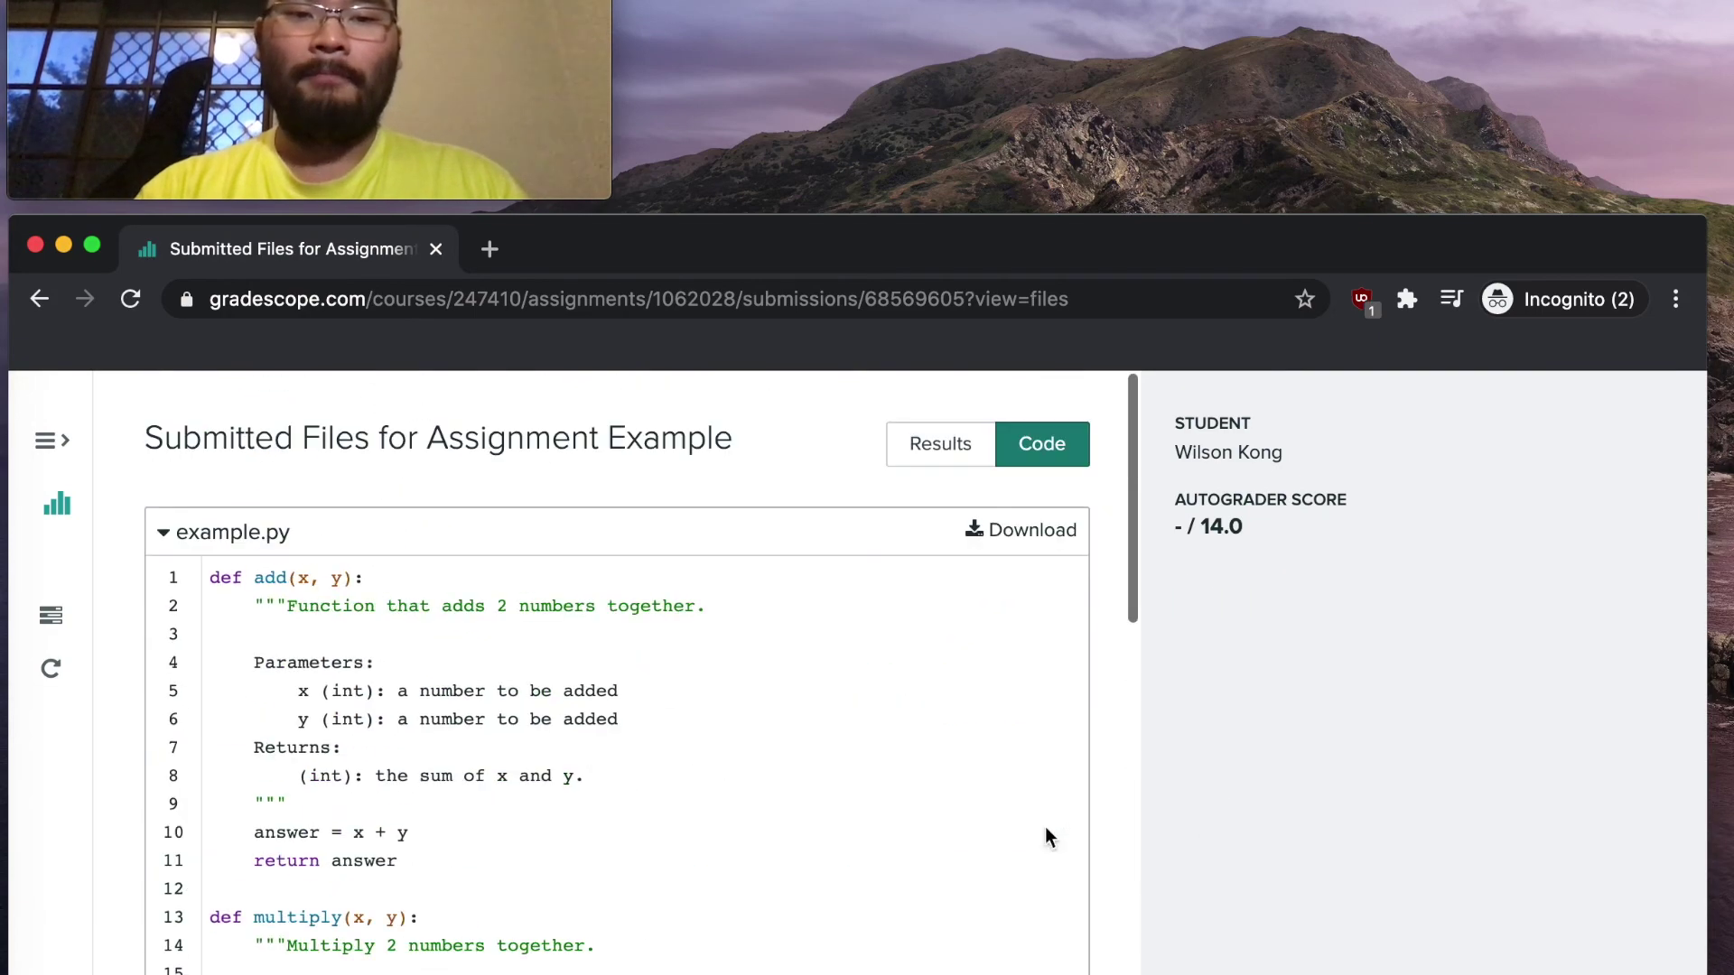
{"action": "left_click", "coordinate": [930, 449]}
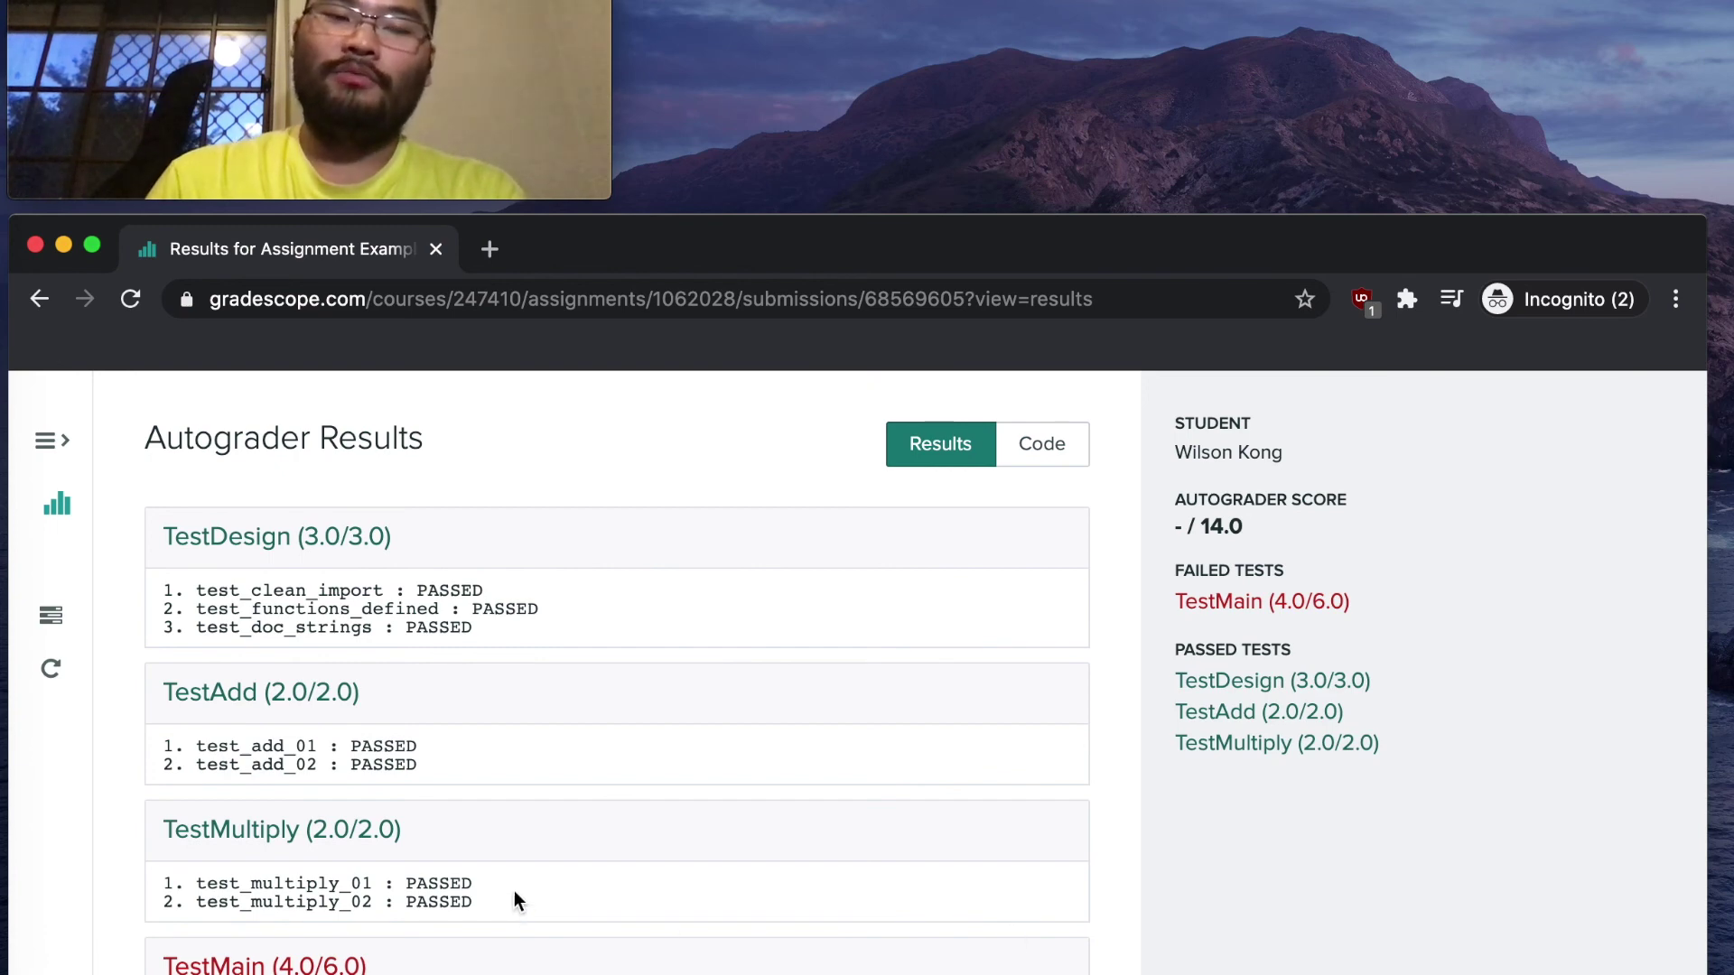
{"action": "left_click_drag", "start_coordinate": [513, 891], "coordinate": [638, 903]}
{"action": "left_click", "coordinate": [160, 538]}
{"action": "left_click", "coordinate": [679, 898]}
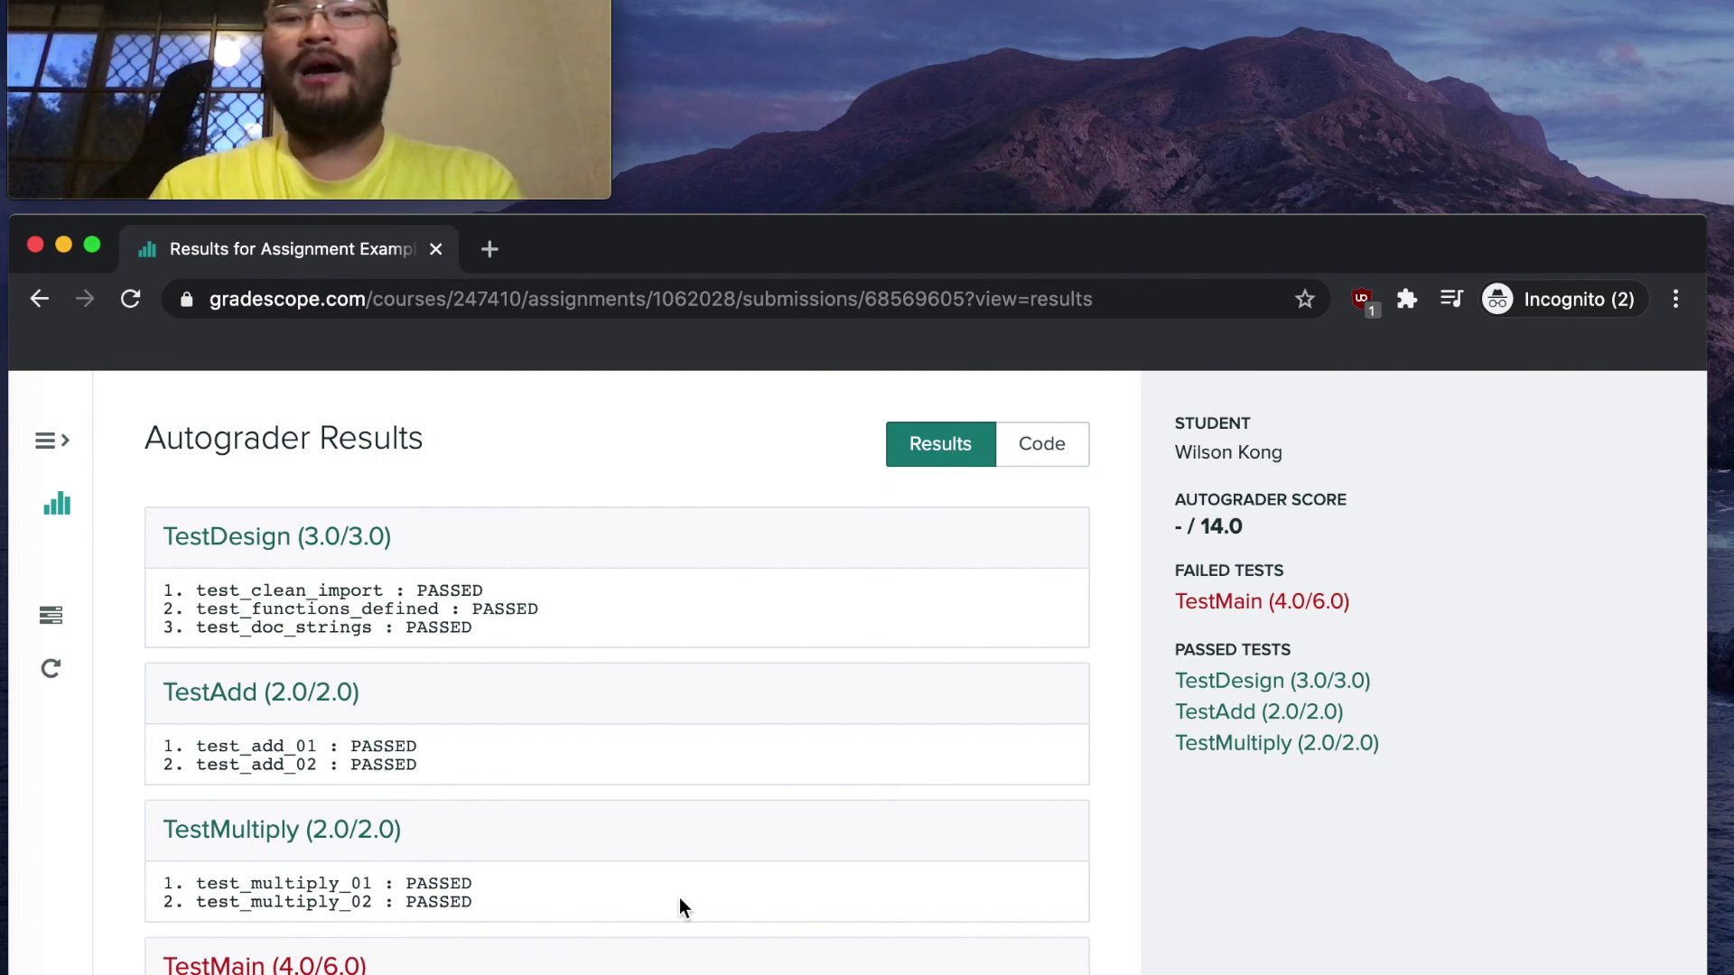
{"action": "scroll", "coordinate": [917, 870], "scroll_direction": "down", "scroll_amount": 2}
{"action": "left_click_drag", "start_coordinate": [341, 878], "coordinate": [913, 908]}
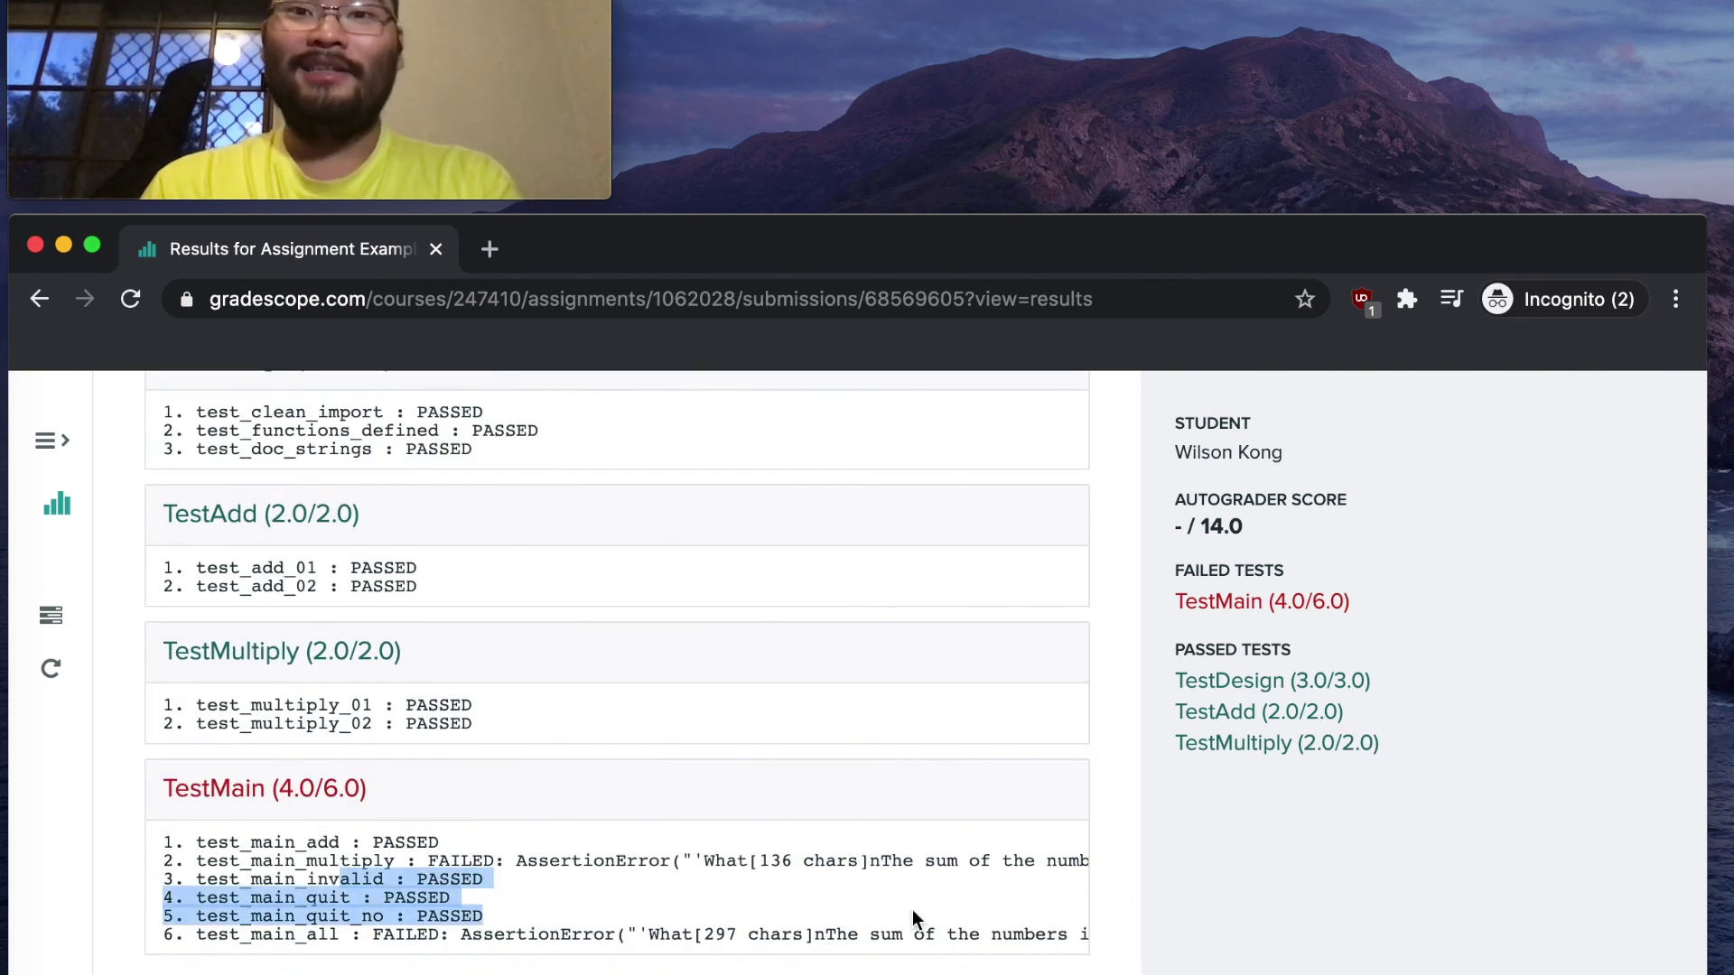
{"action": "left_click", "coordinate": [912, 909]}
{"action": "right_click", "coordinate": [1493, 887]}
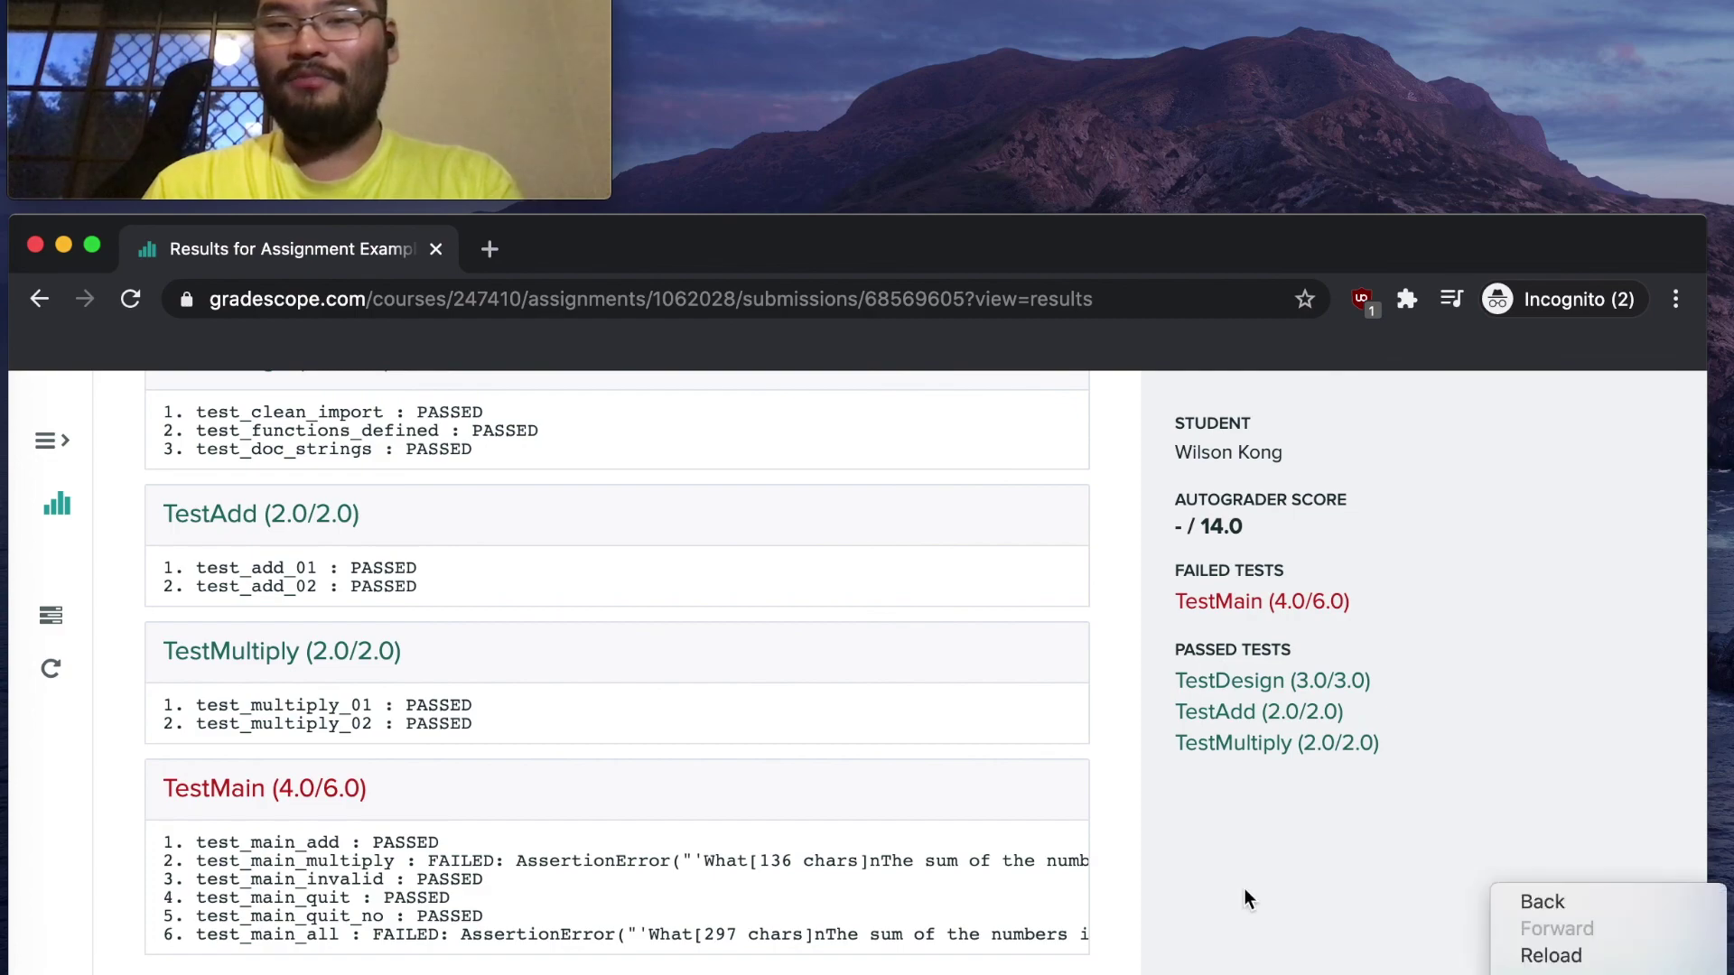